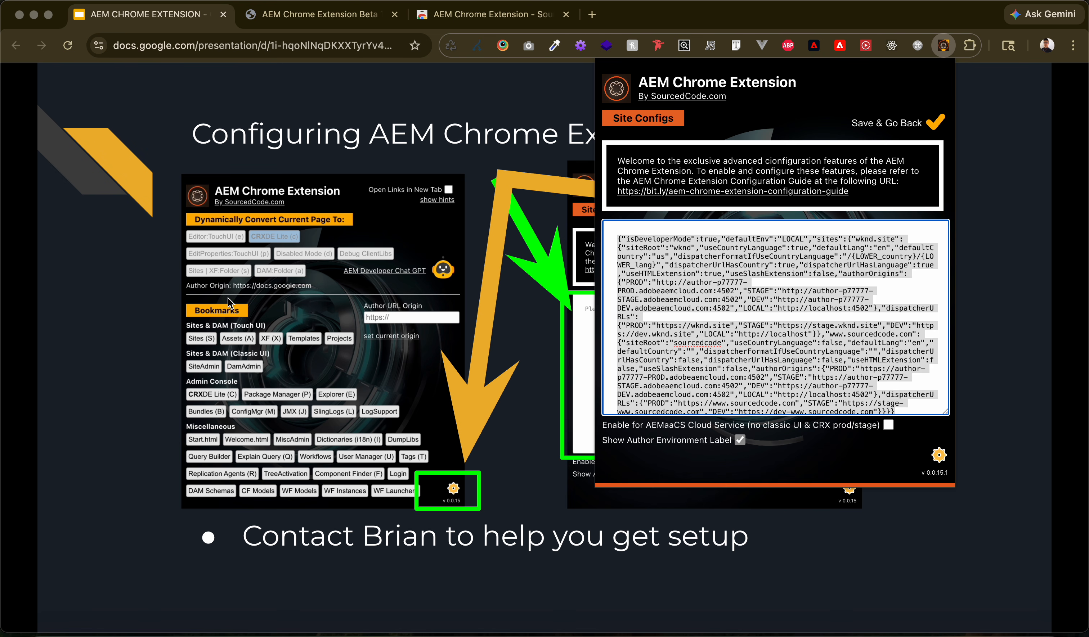
Switch to Microsoft Edge and examine the Domain field of the wknd.site entry in the configuration generator.
left_click(140, 313)
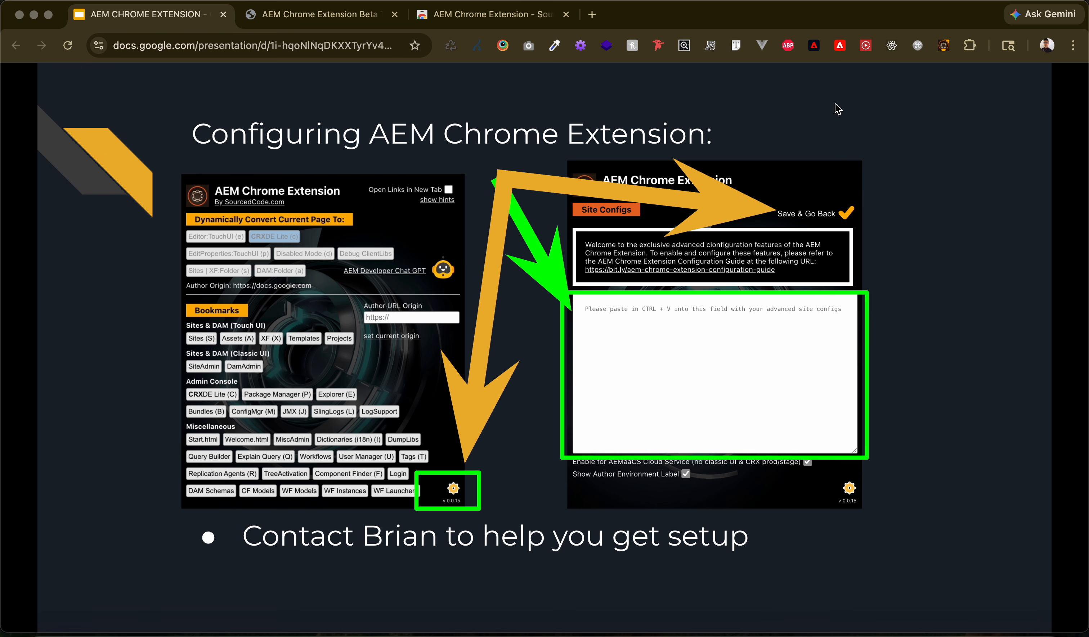
key("super+Tab")
key("super+Tab")
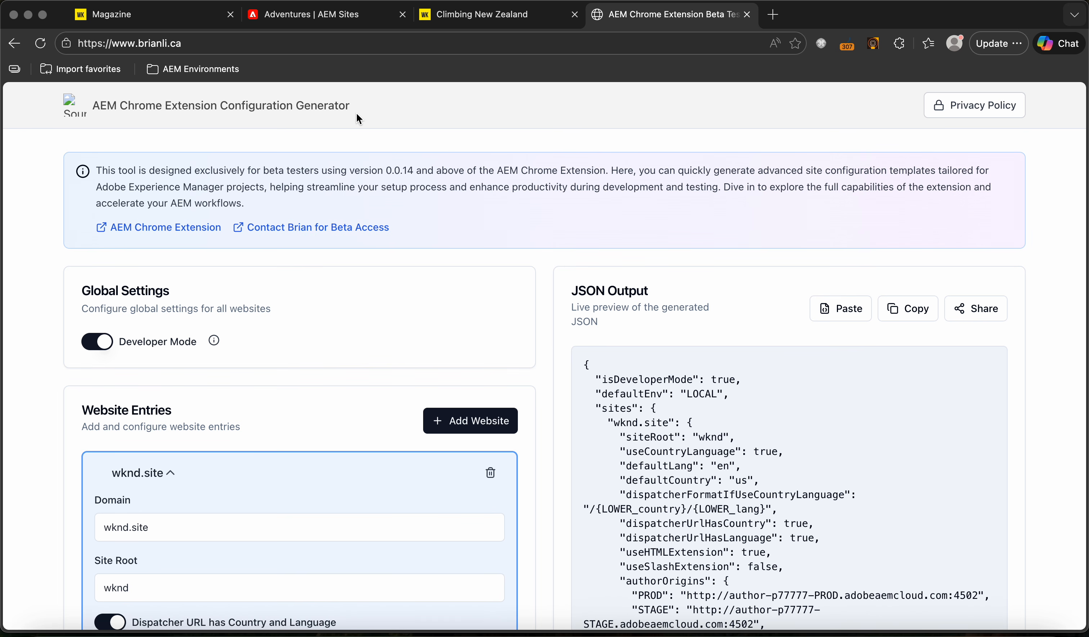
scroll(440, 215, "down", 5)
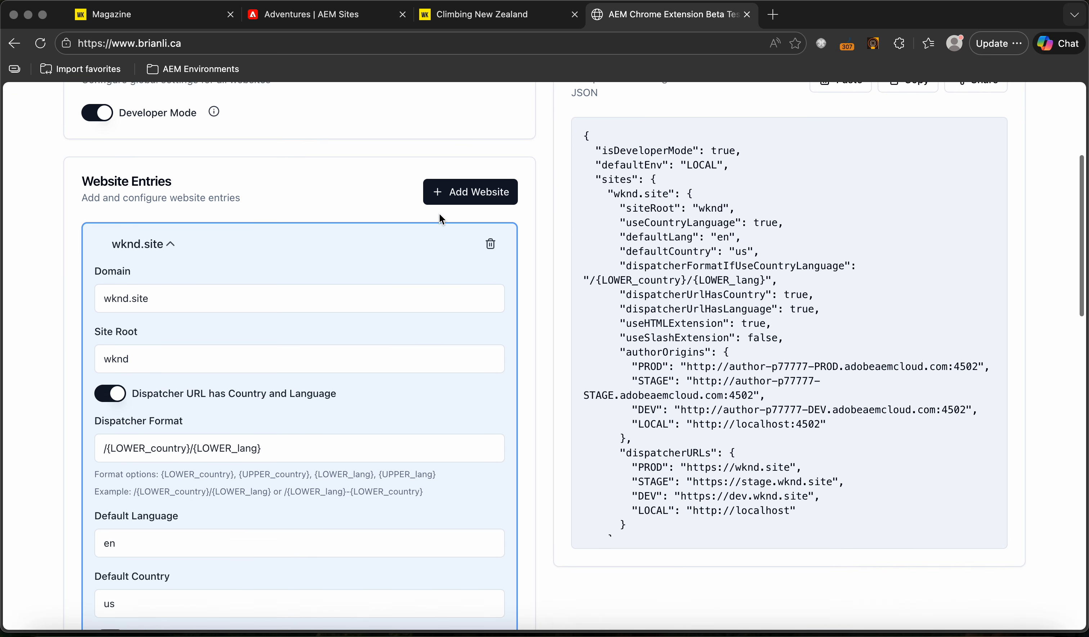
scroll(439, 219, "down", 1)
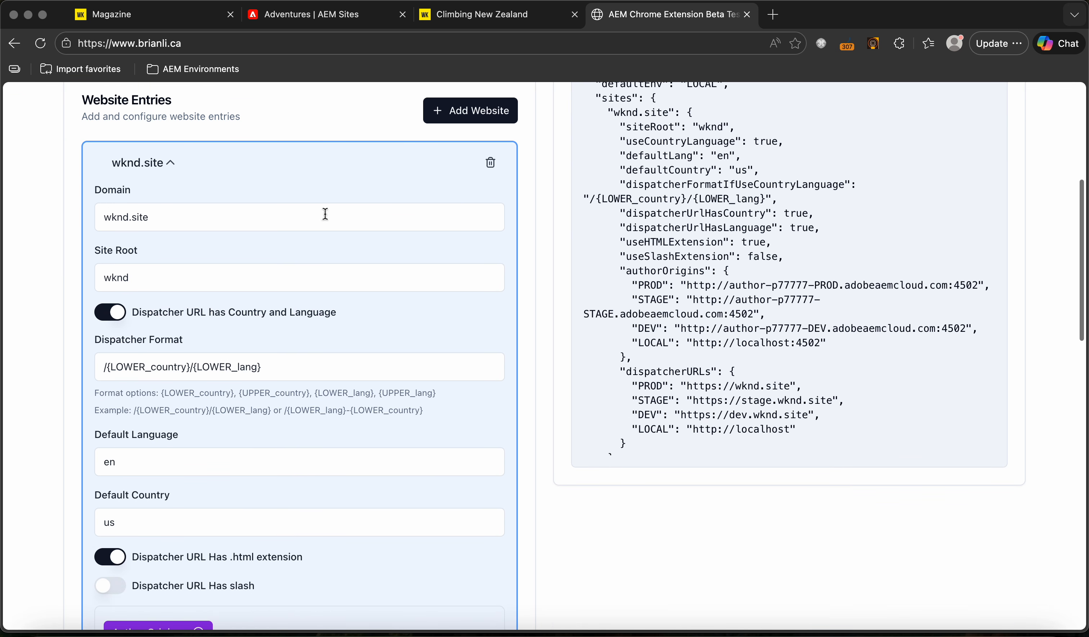
double_click(171, 218)
left_click_drag(151, 220, 2, 226)
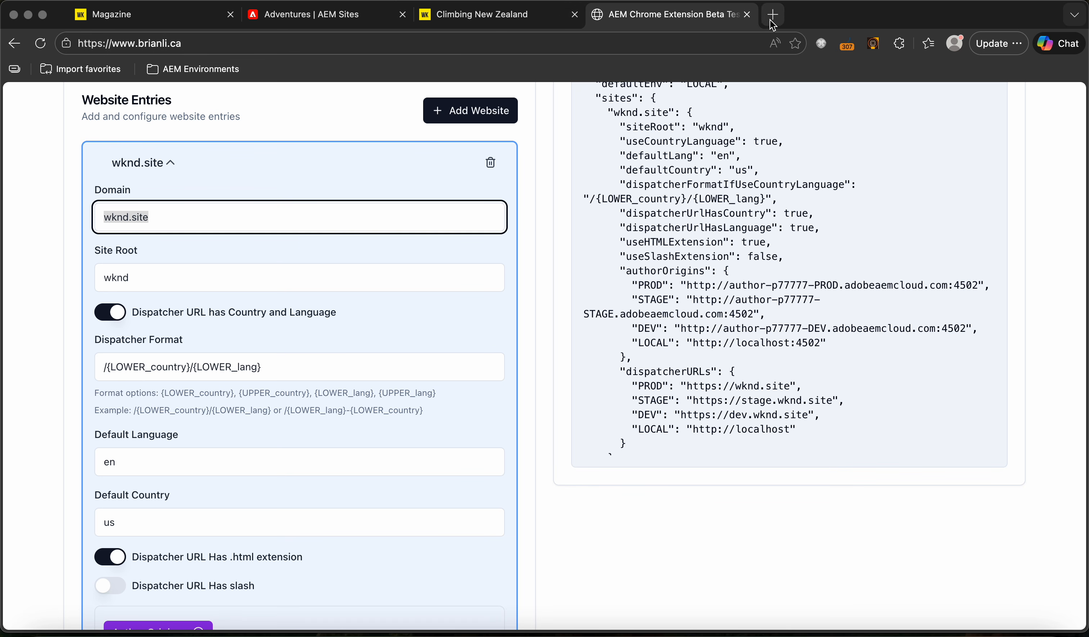
Compare the domain in the WKND Magazine page's address with the Domain field of the wknd.site entry.
left_click(145, 16)
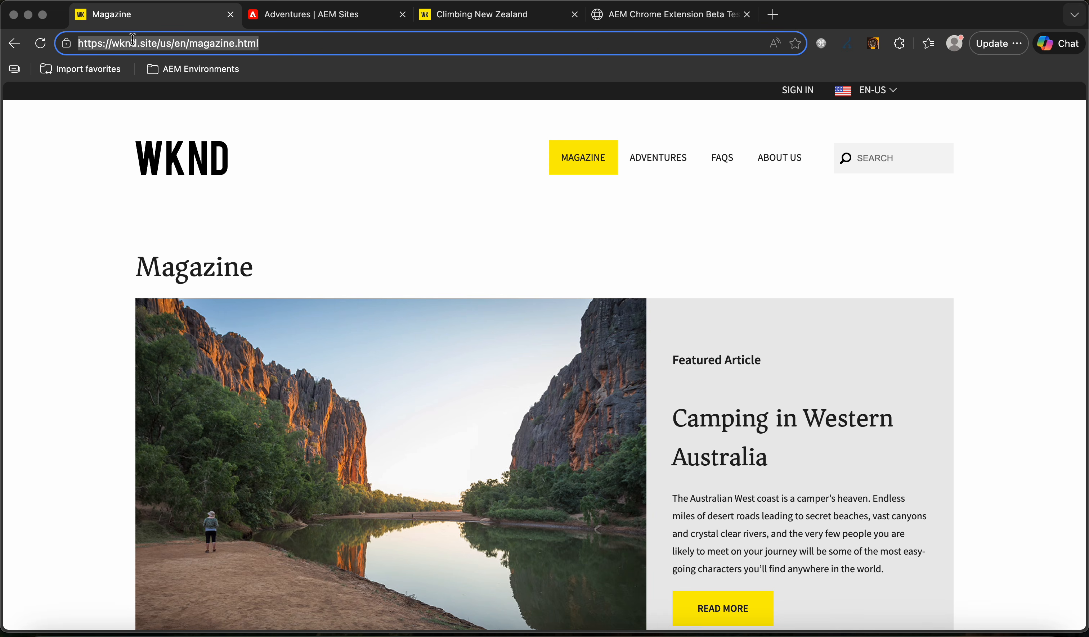
left_click_drag(112, 44, 155, 44)
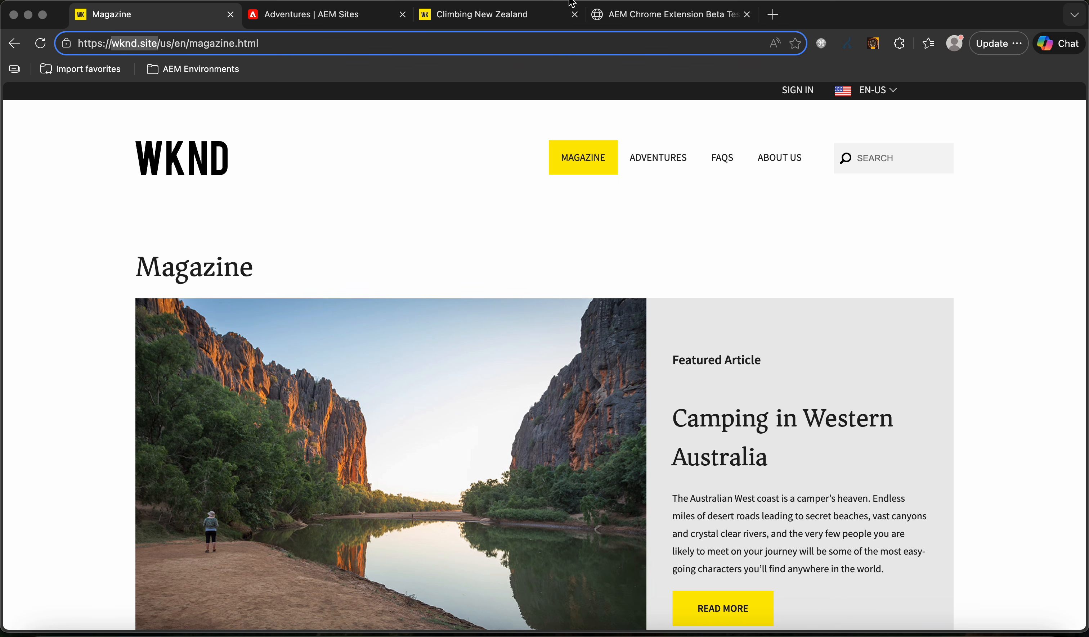
left_click(628, 13)
left_click_drag(168, 221, 105, 220)
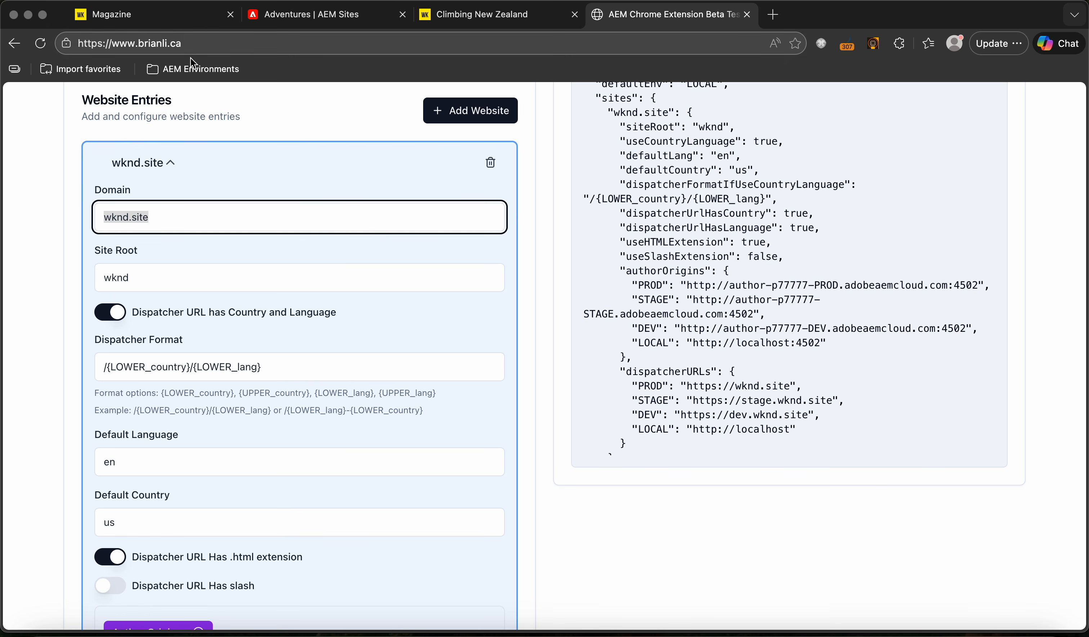
Duplicate the browser tab of the WKND Magazine page.
left_click(138, 269)
left_click(143, 12)
right_click(144, 13)
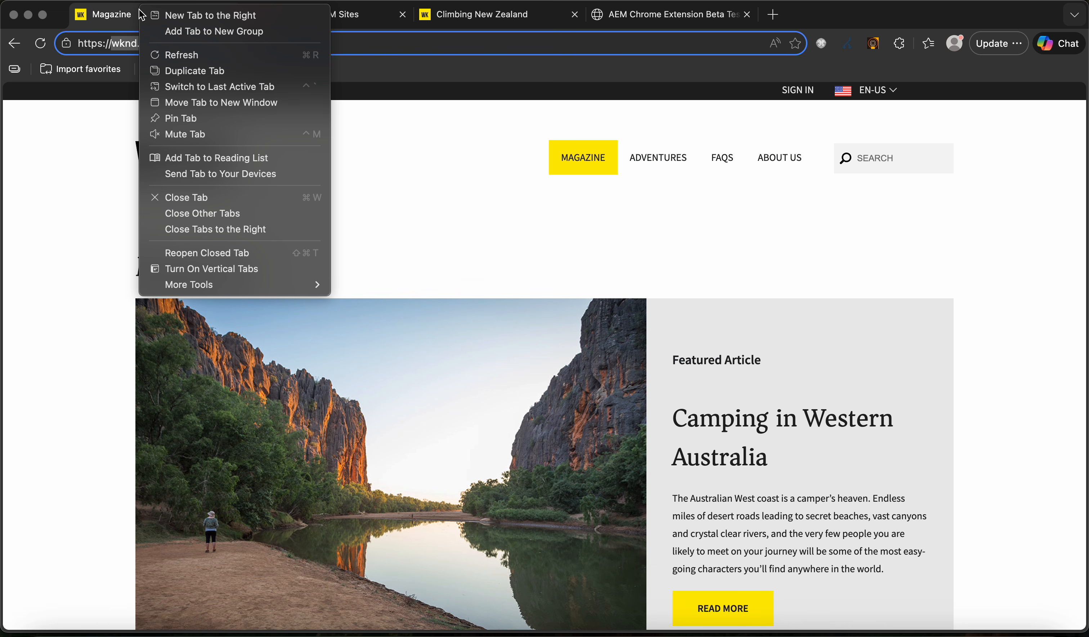
left_click(184, 69)
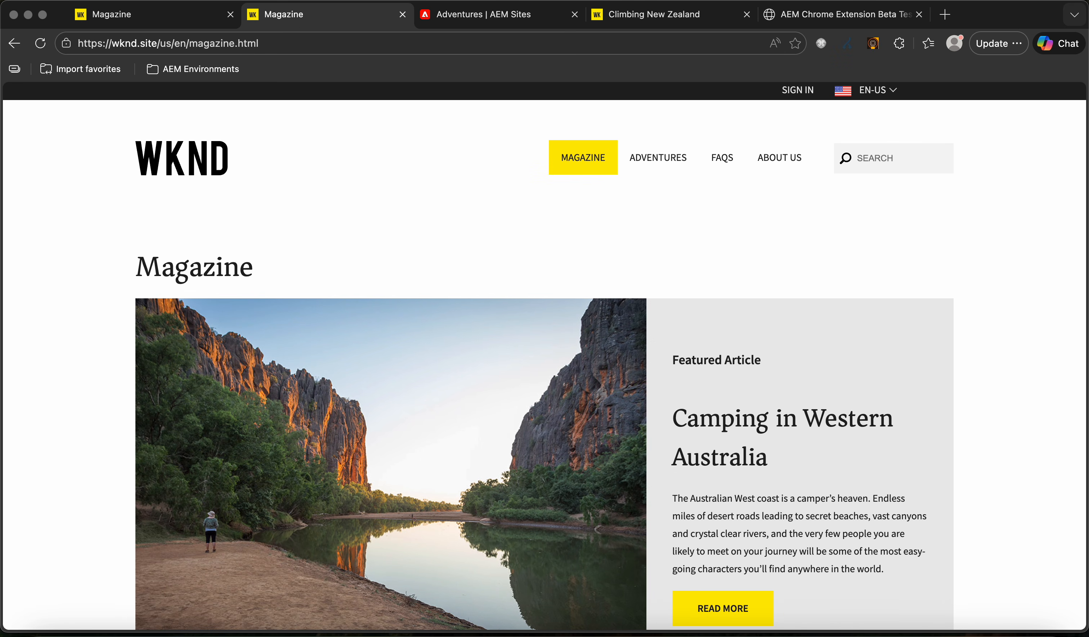
Leave the AEM extension's site configs and convert the duplicated Magazine page to its Sites folder on the development author.
left_click(869, 43)
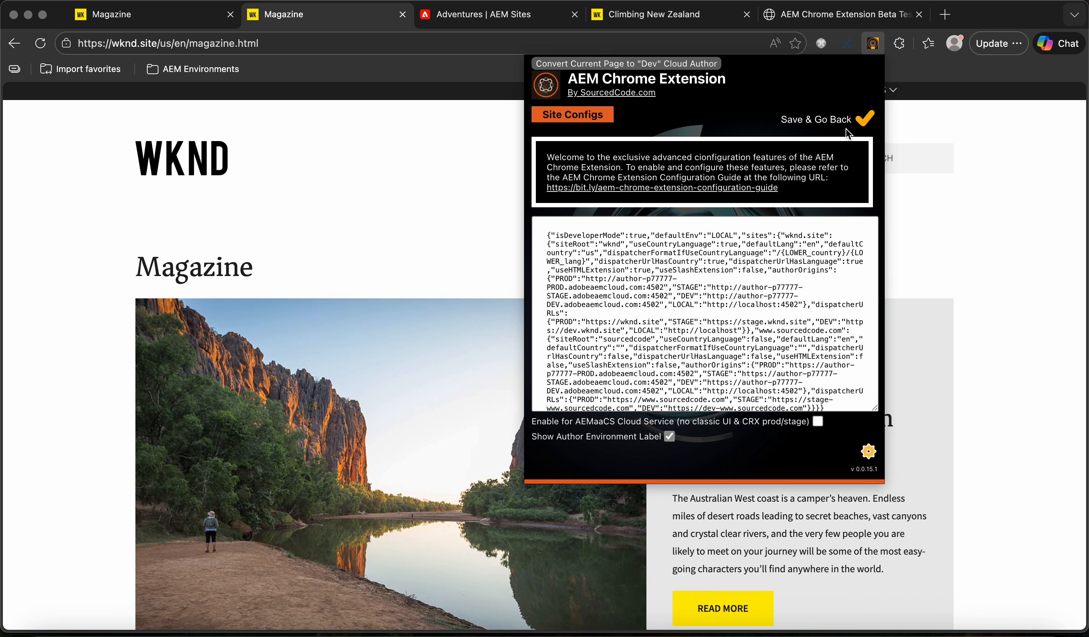
left_click(858, 120)
left_click(872, 44)
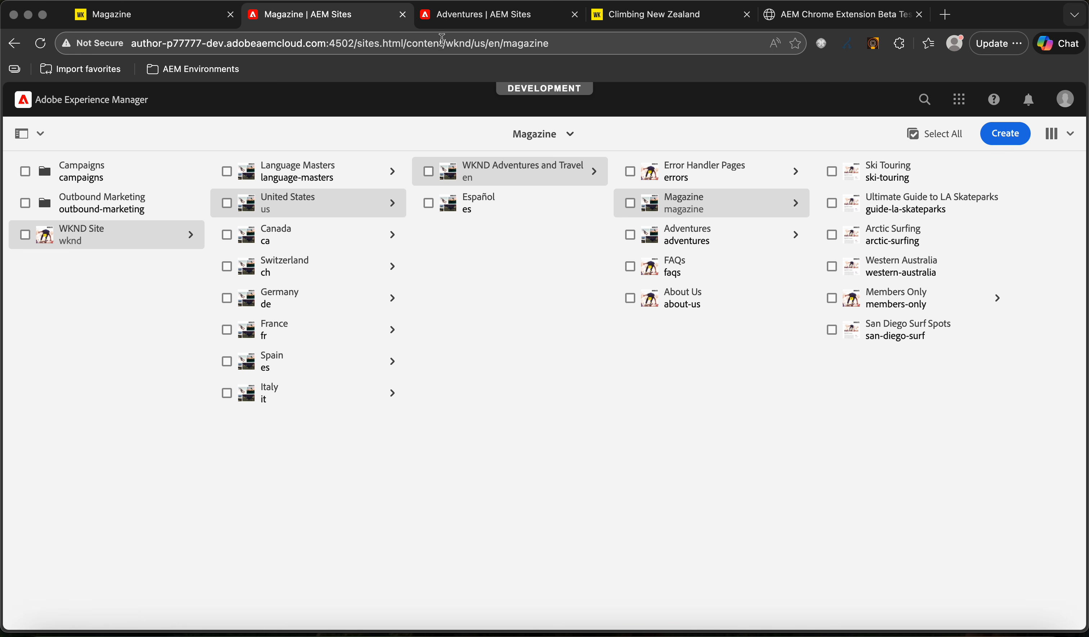
Compare the wknd.site entry's Site Root field with the content path of the Magazine folder in AEM Sites.
left_click(792, 18)
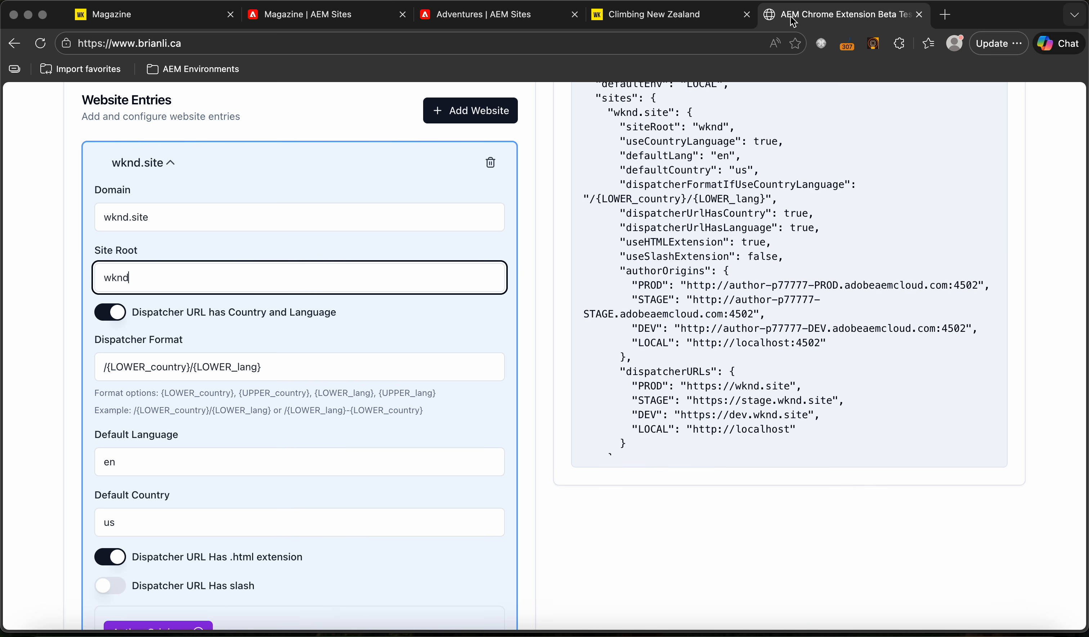
left_click_drag(142, 275, 79, 282)
scroll(179, 375, "down", 1)
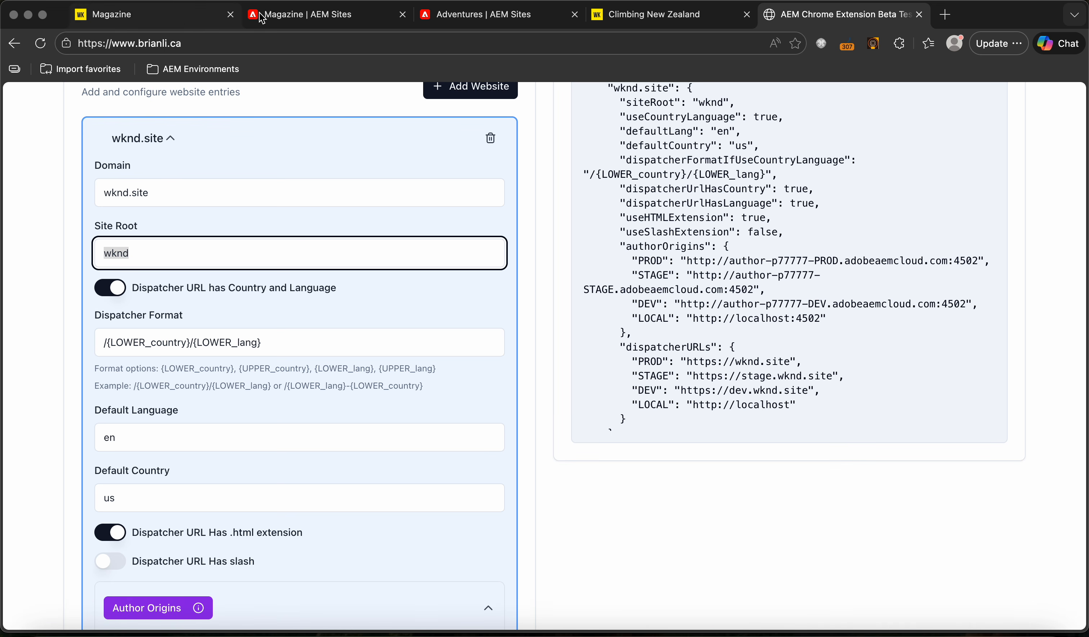
left_click(640, 17)
left_click(327, 15)
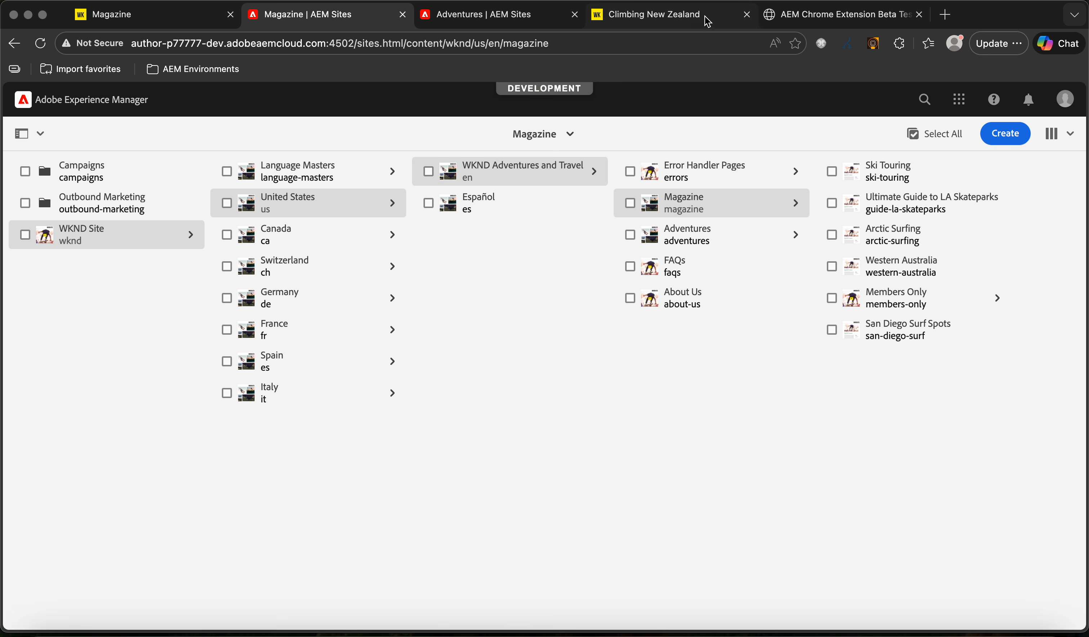
Open wknd.site in a new browser tab.
left_click(705, 17)
key("super+t")
type("ek")
key("BackSpace")
key("BackSpace")
type("wknd.site")
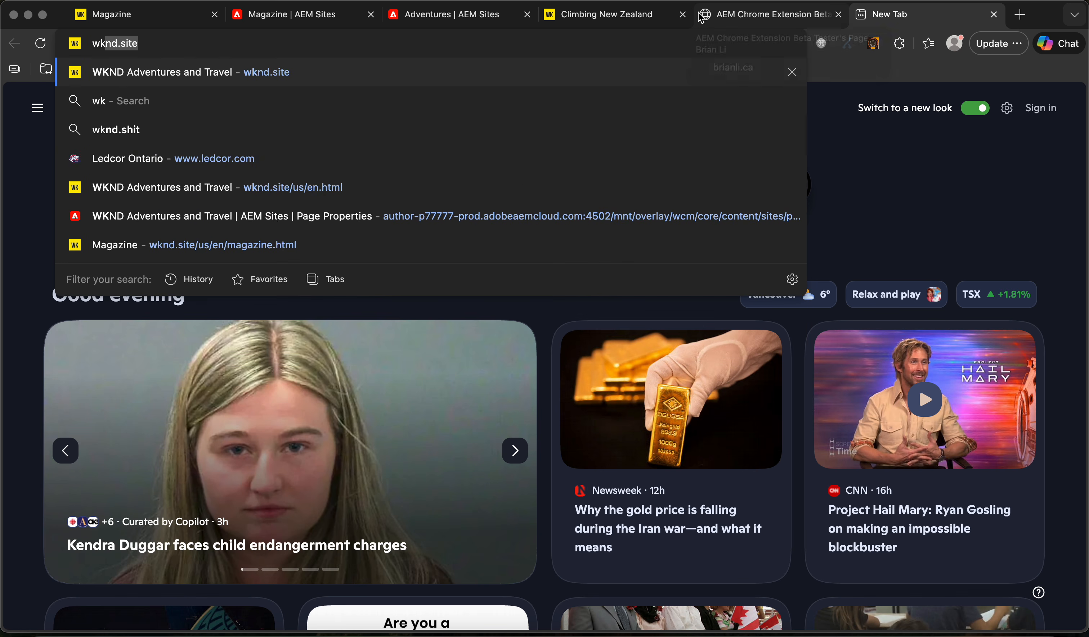
key("Return")
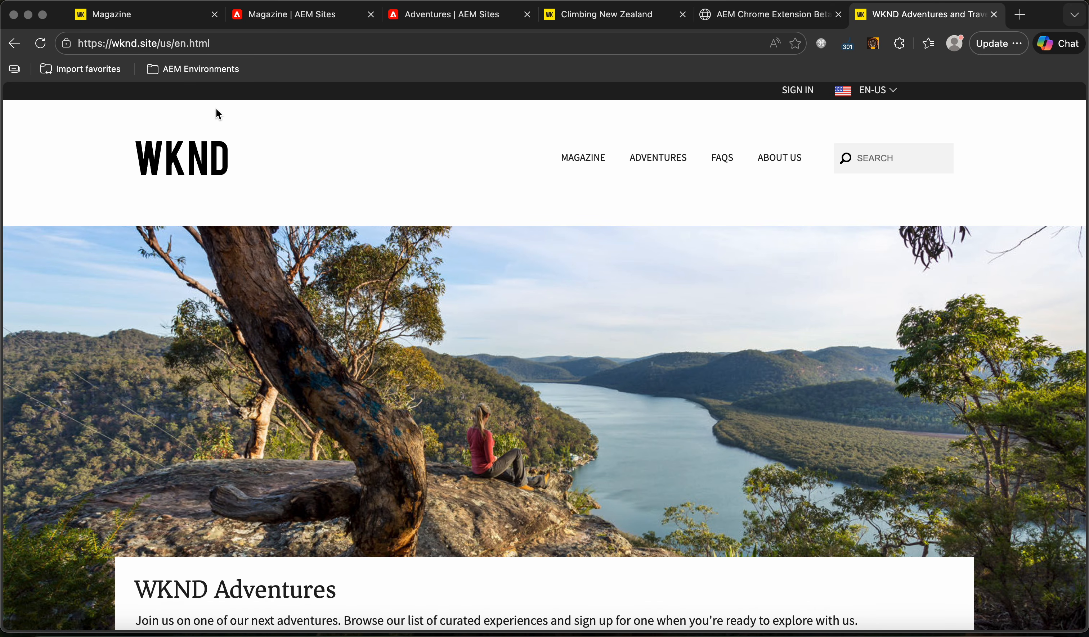
Examine the country and language segments in the WKND home page's address.
left_click(168, 44)
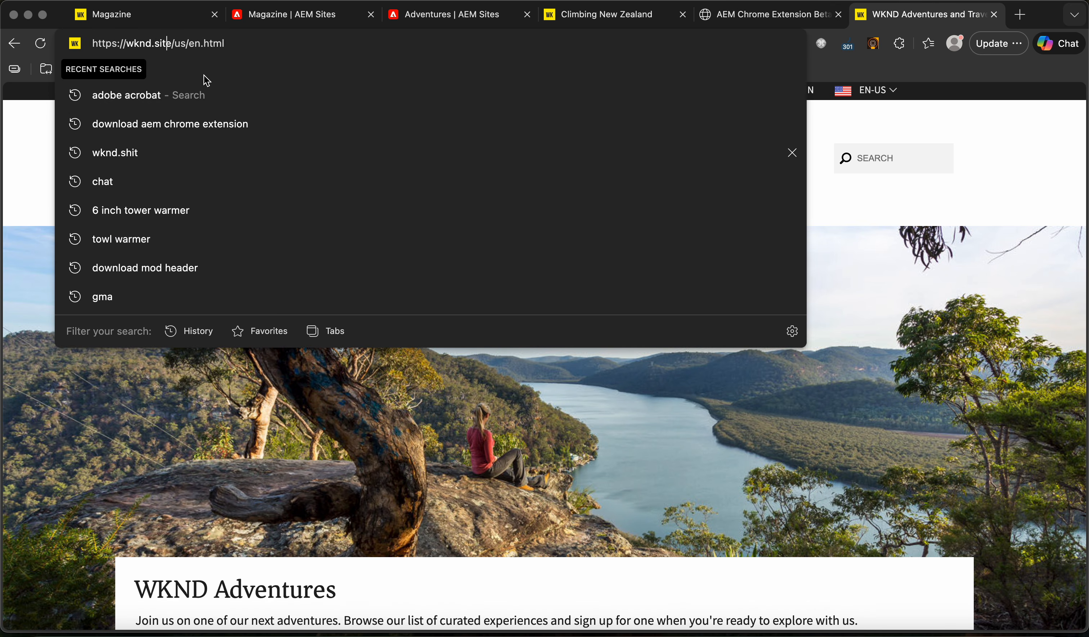
left_click(191, 45)
left_click_drag(202, 44, 201, 44)
Examine the country and language placeholders in the wknd.site entry's Dispatcher Format field and the available format options.
left_click(775, 18)
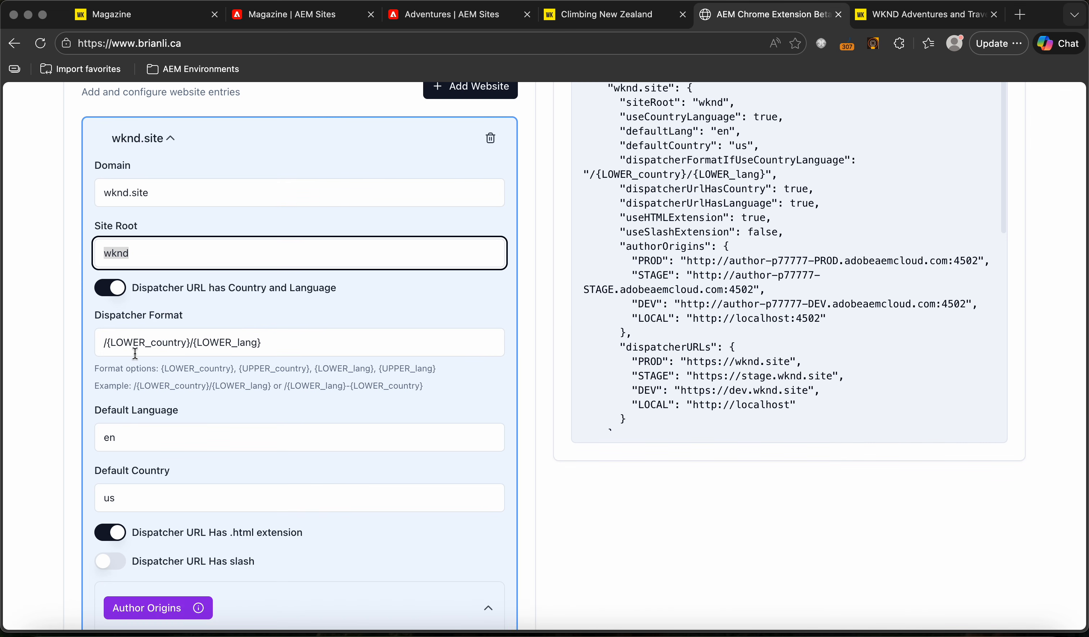
left_click(109, 346)
double_click(132, 346)
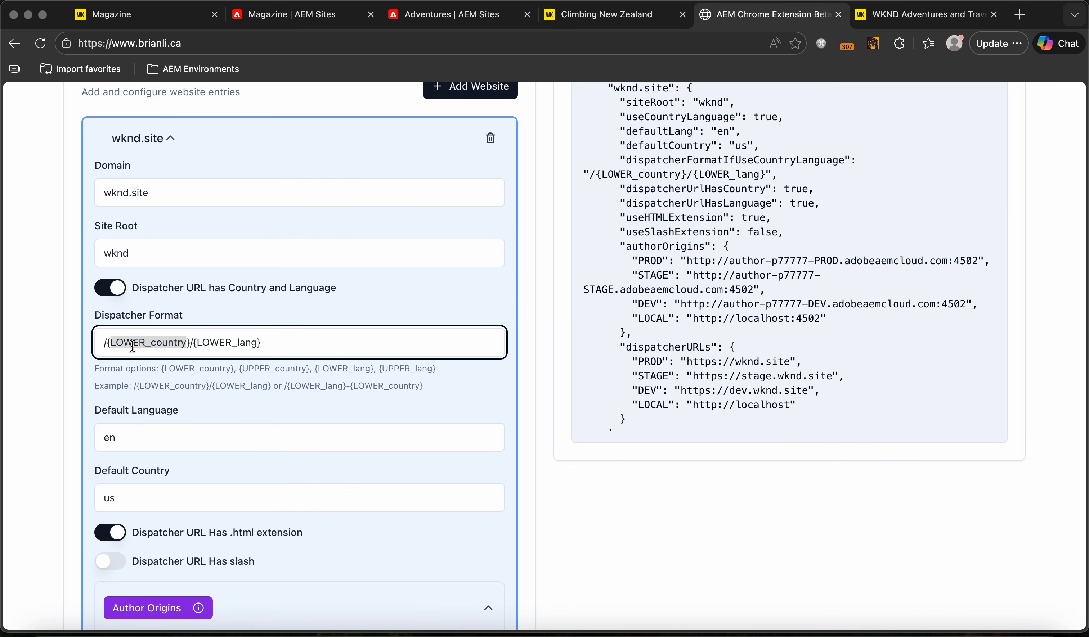
double_click(199, 346)
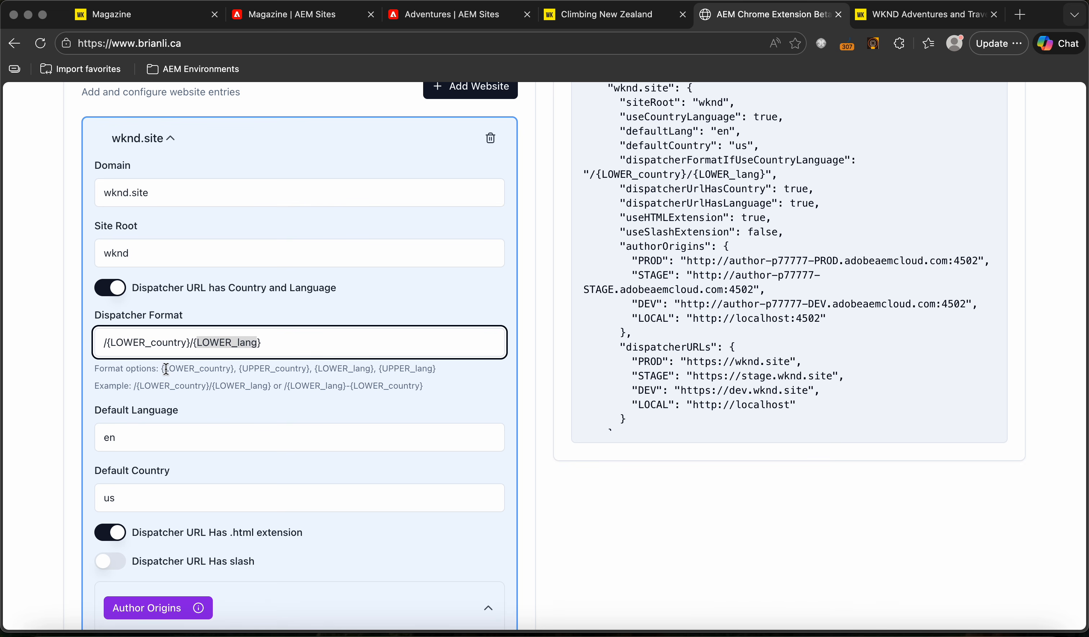
left_click_drag(166, 369, 448, 375)
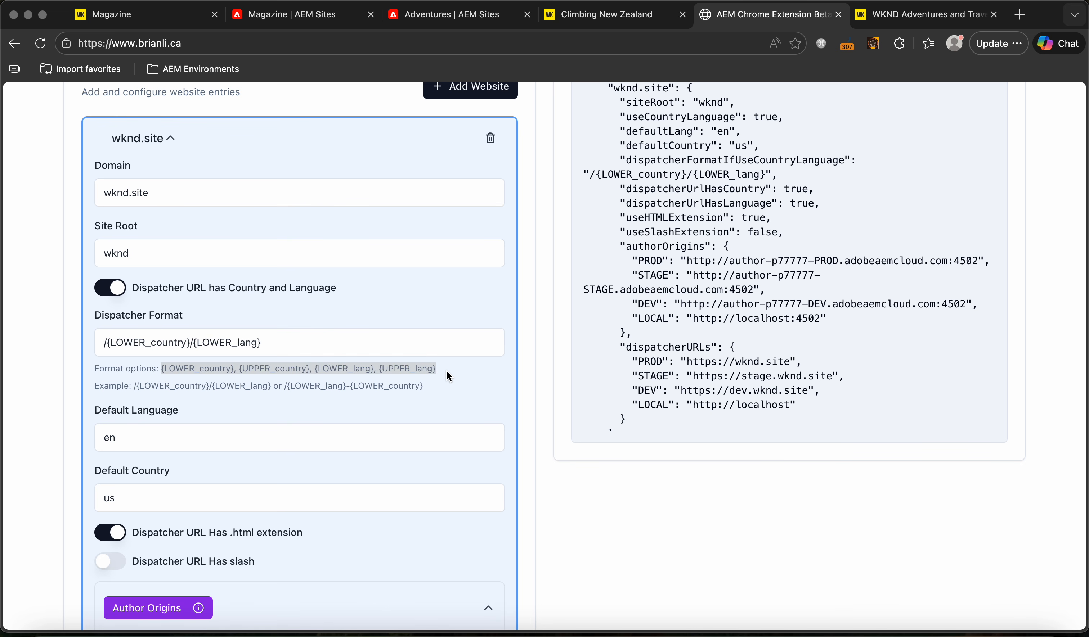
Review the wknd.site entry's Default Language and Default Country fields and its .html extension and slash options.
scroll(447, 372, "down", 2)
double_click(216, 376)
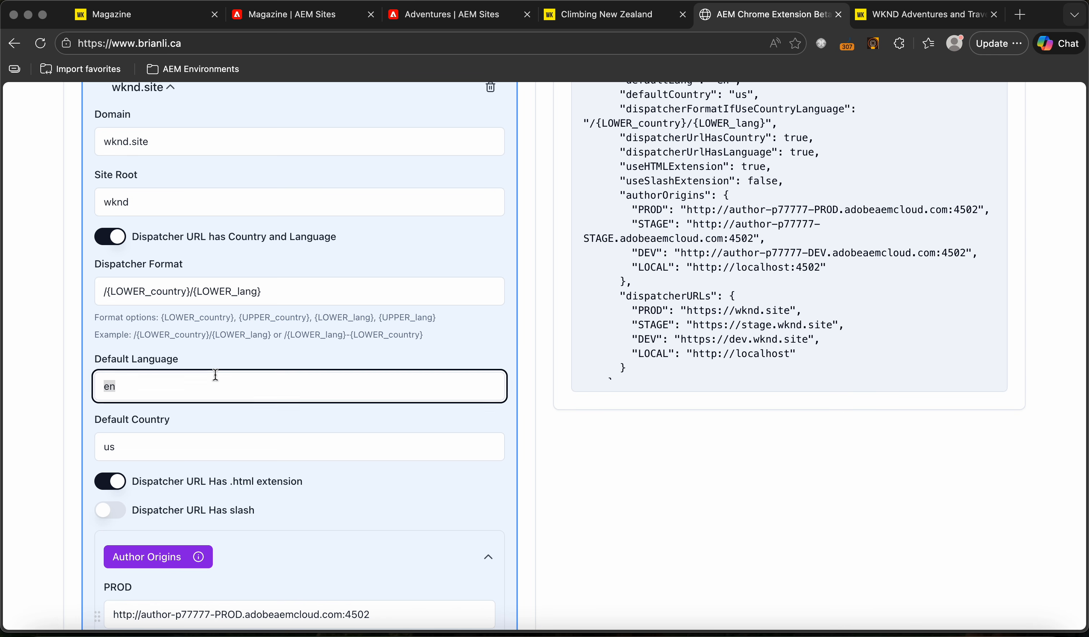
scroll(215, 376, "down", 2)
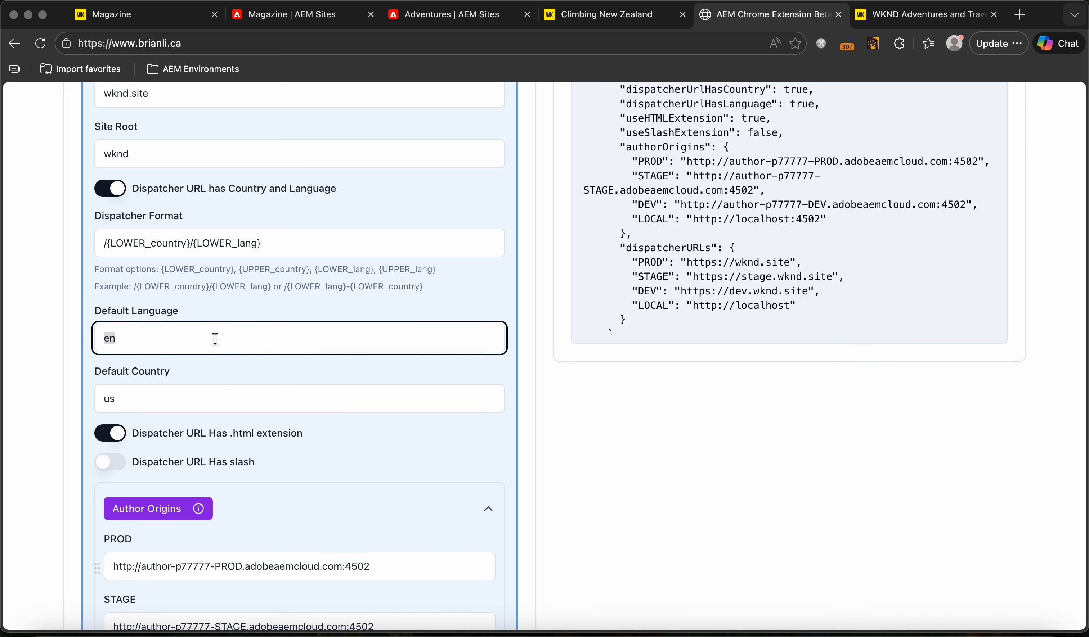
double_click(180, 408)
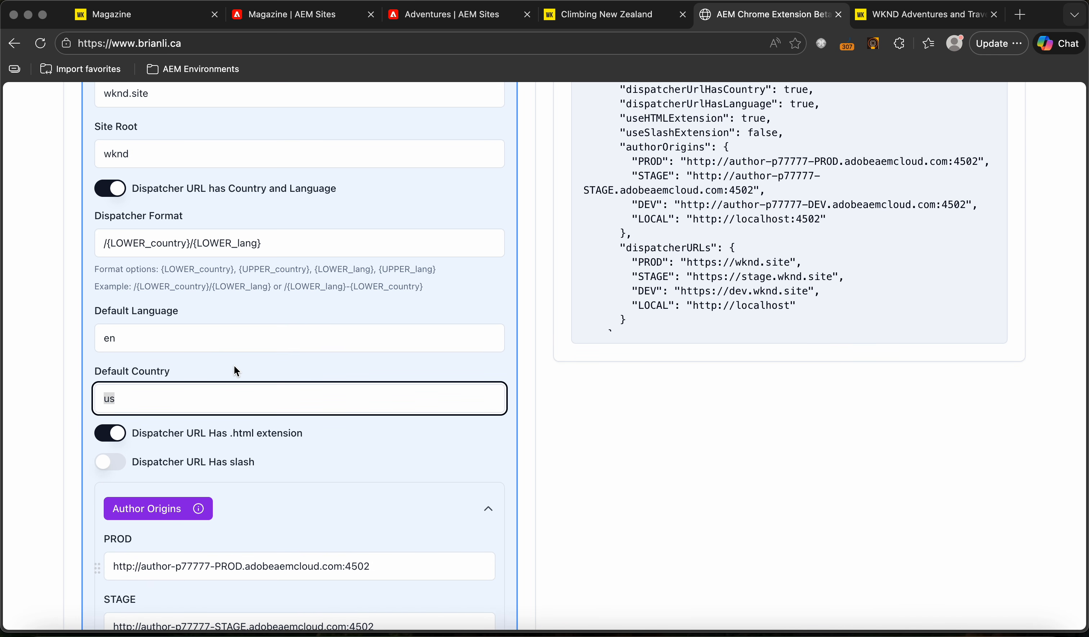
scroll(235, 371, "down", 3)
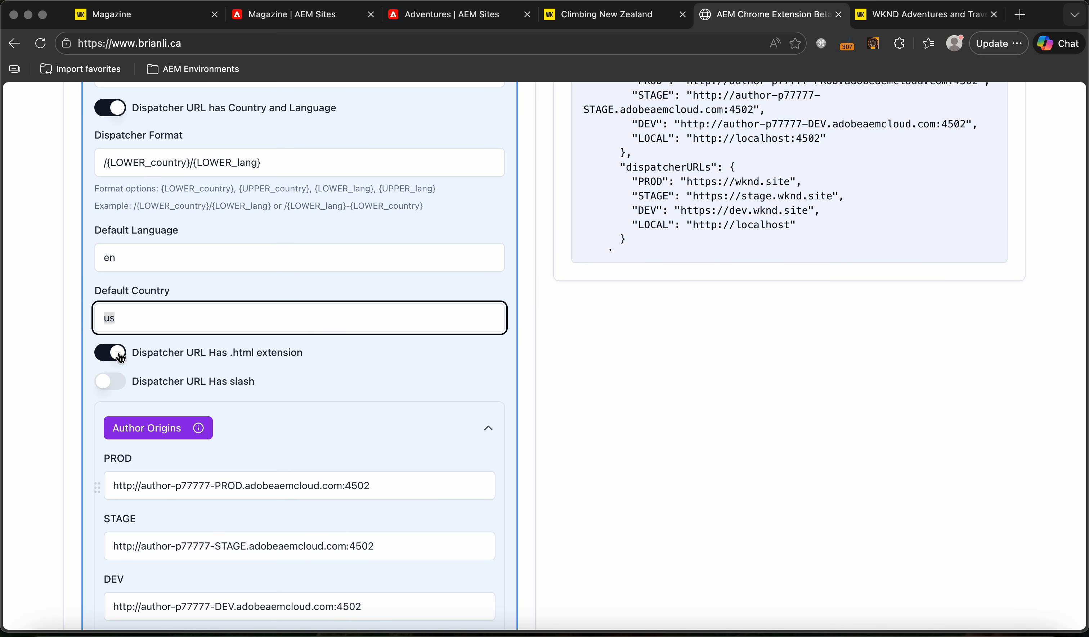
scroll(119, 354, "down", 1)
Review the PROD, STAGE, DEV and LOCAL addresses under the wknd.site entry's Author Origins.
scroll(138, 373, "down", 5)
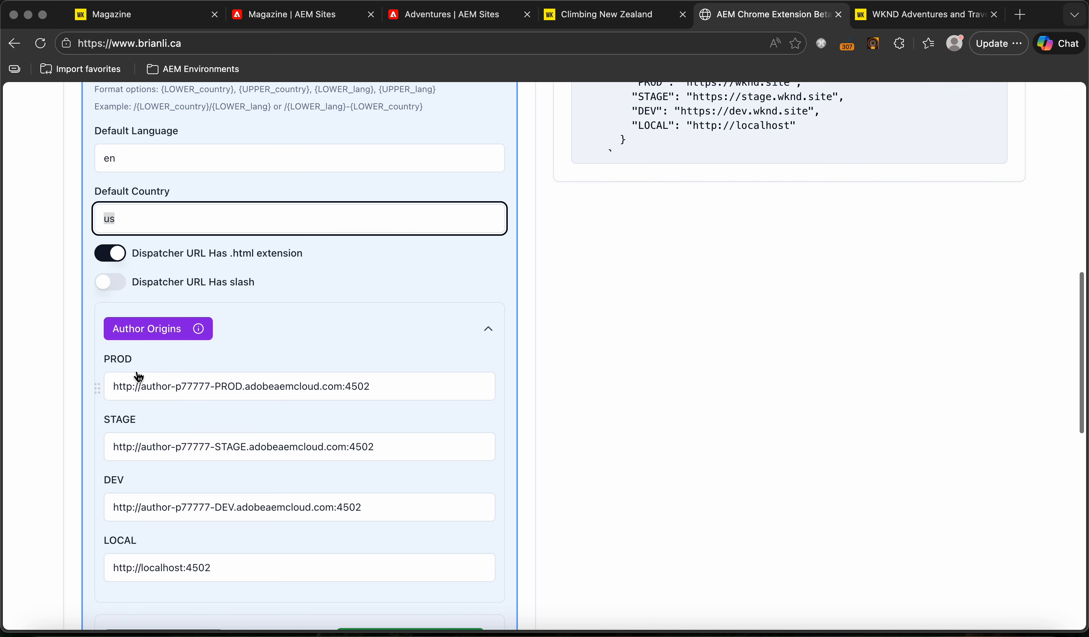
scroll(137, 374, "down", 1)
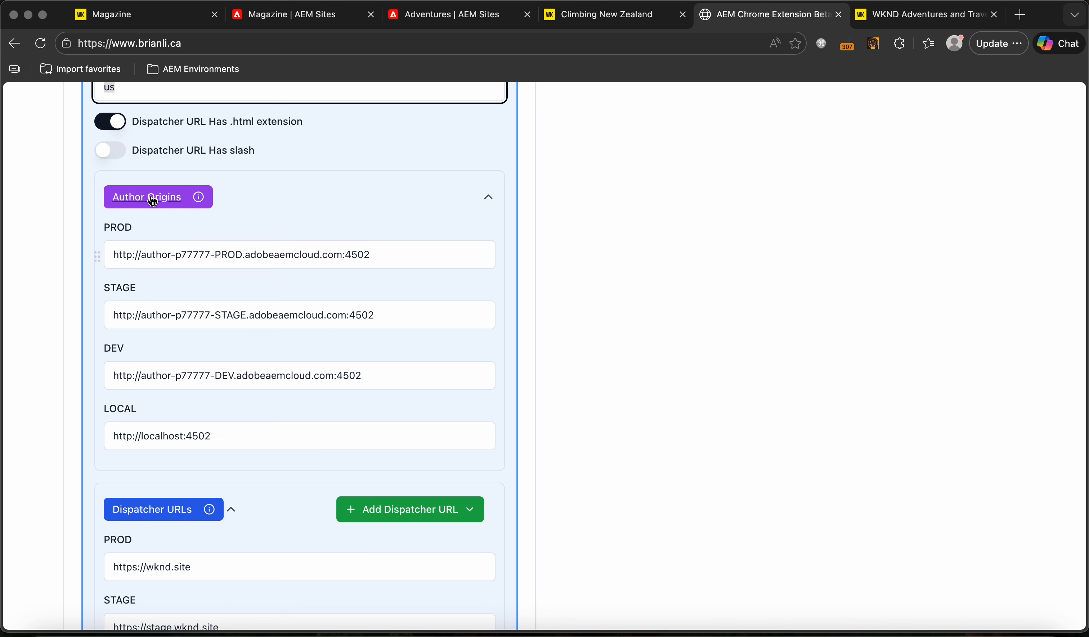
double_click(191, 255)
double_click(167, 309)
double_click(166, 375)
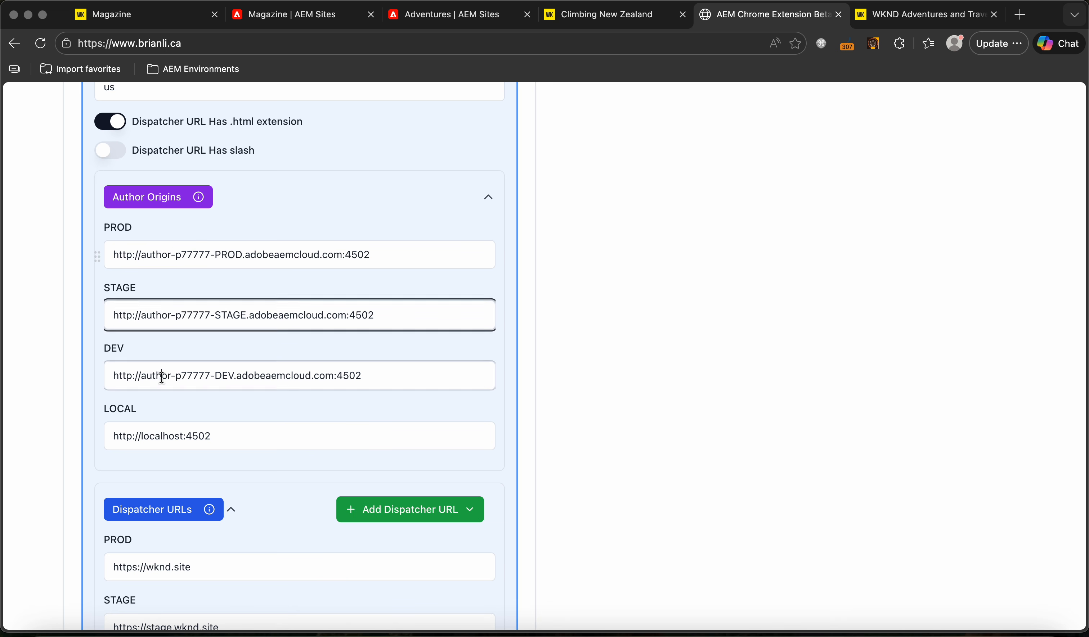
triple_click(164, 444)
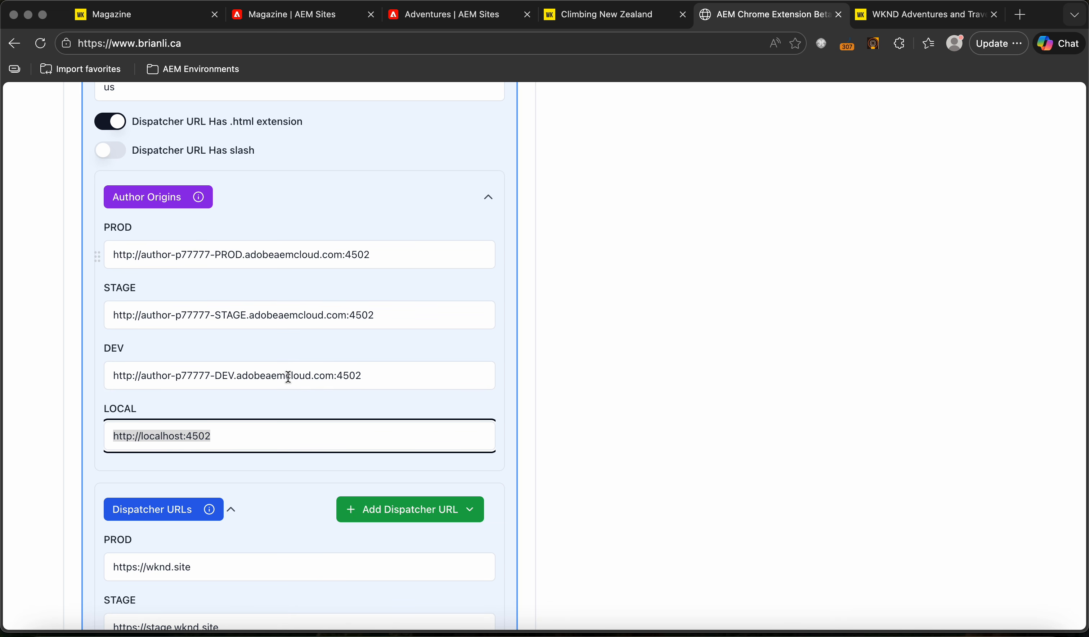
triple_click(393, 258)
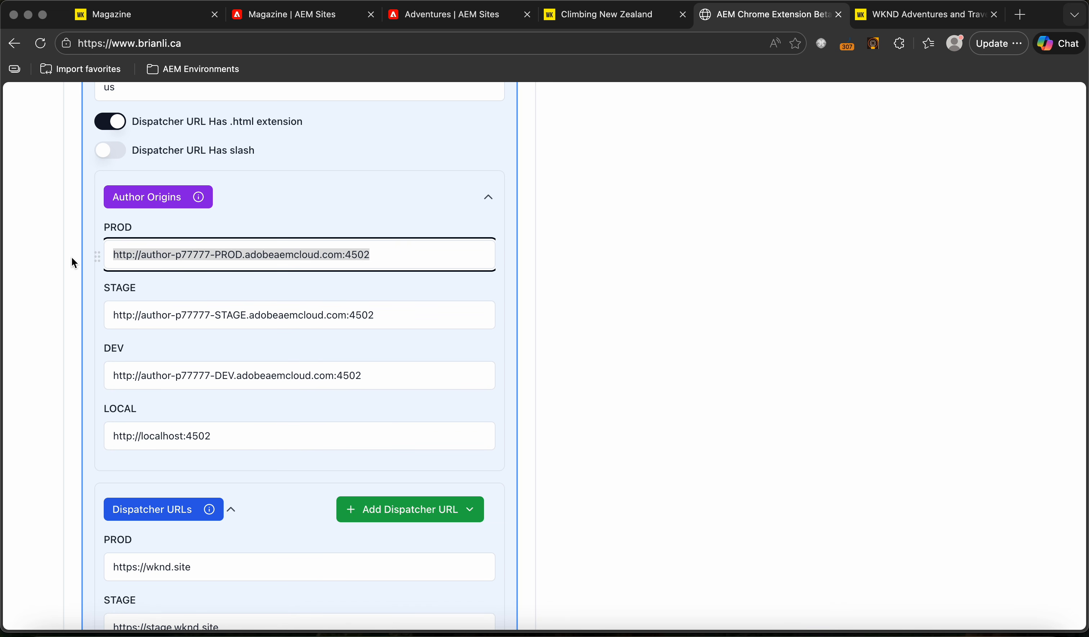
triple_click(383, 315)
triple_click(369, 377)
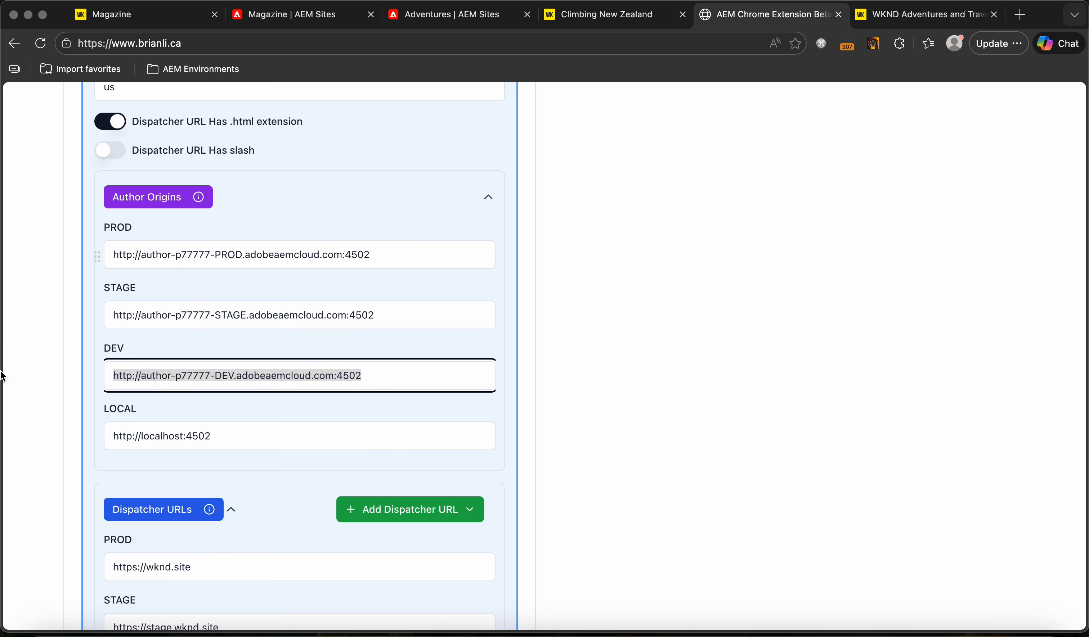
triple_click(286, 445)
Review the PROD, STAGE, DEV and LOCAL addresses under the wknd.site entry's Dispatcher URLs.
scroll(463, 290, "down", 6)
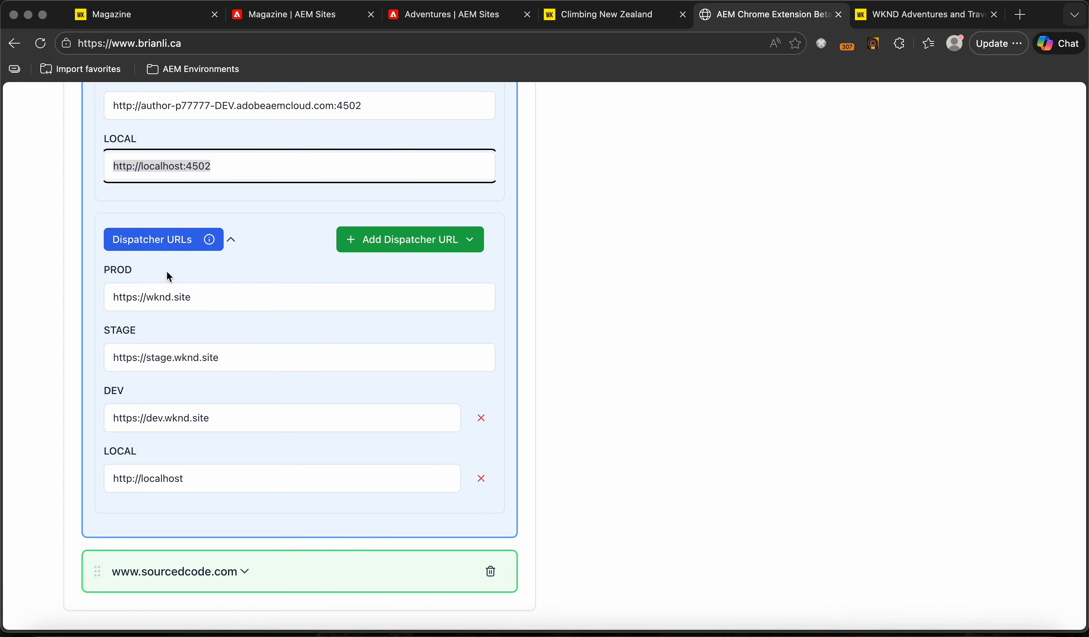
left_click(215, 303)
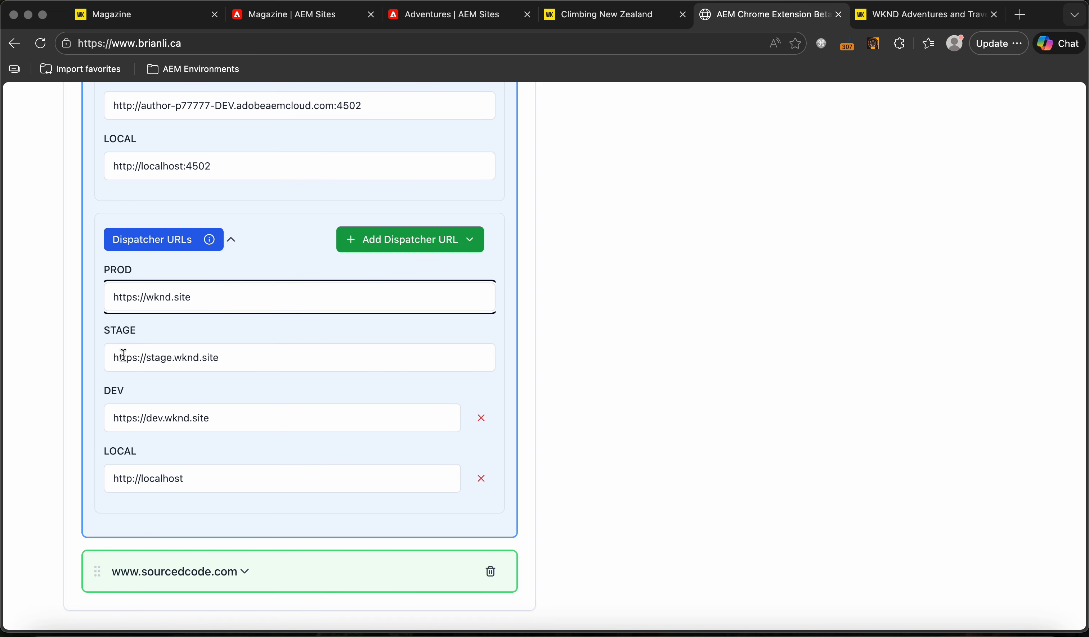
left_click_drag(122, 358, 228, 360)
left_click_drag(119, 419, 225, 421)
left_click_drag(200, 481, 45, 488)
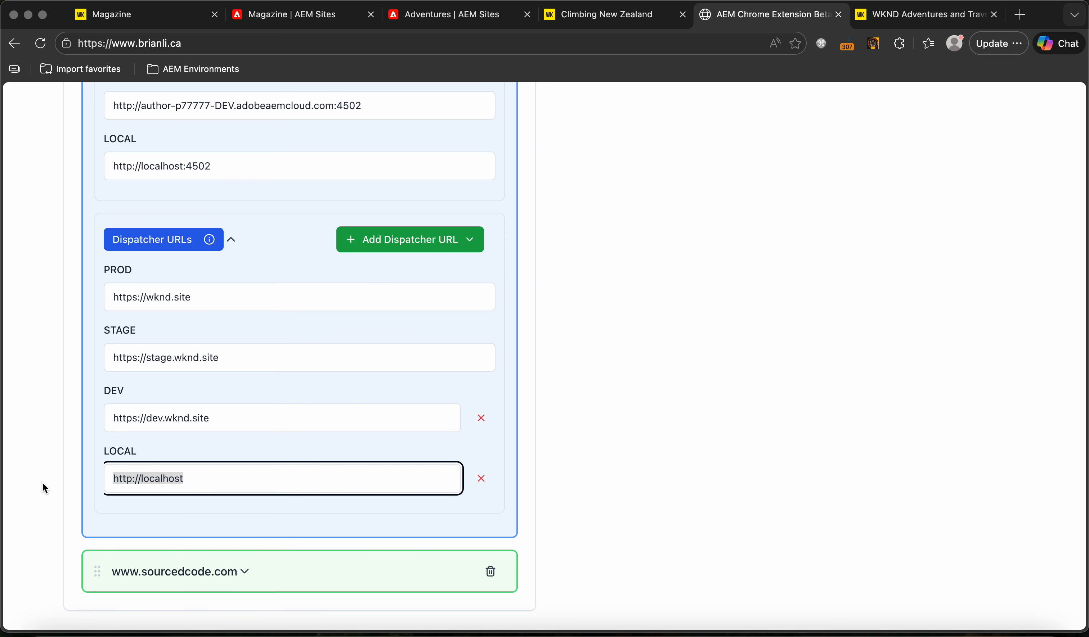
Copy the generated JSON output from the configuration generator.
scroll(304, 438, "down", 1)
scroll(304, 438, "up", 5)
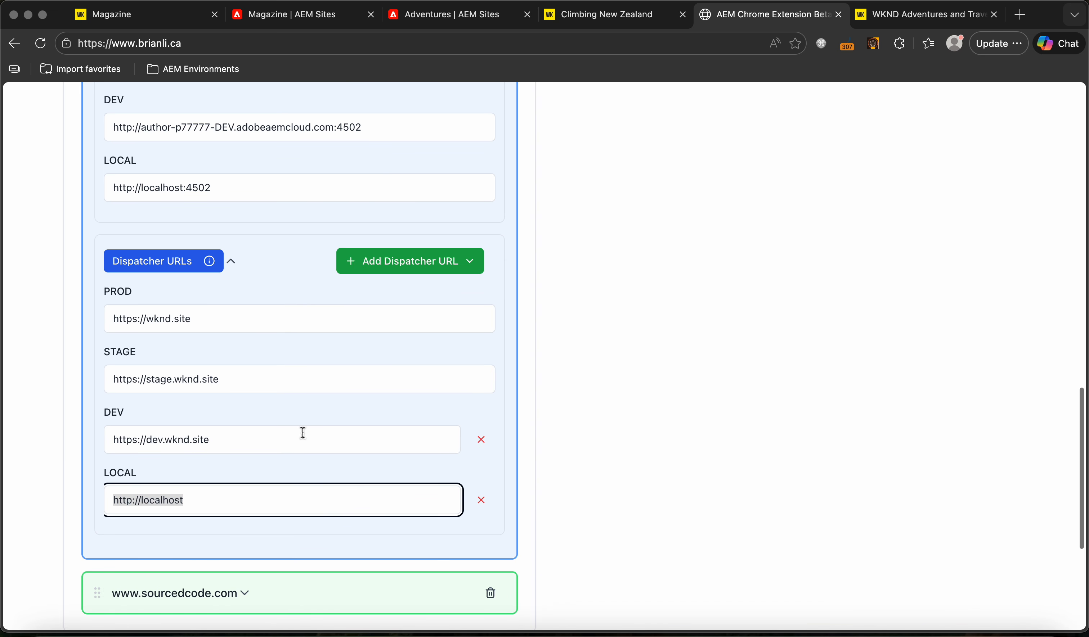
scroll(304, 438, "up", 20)
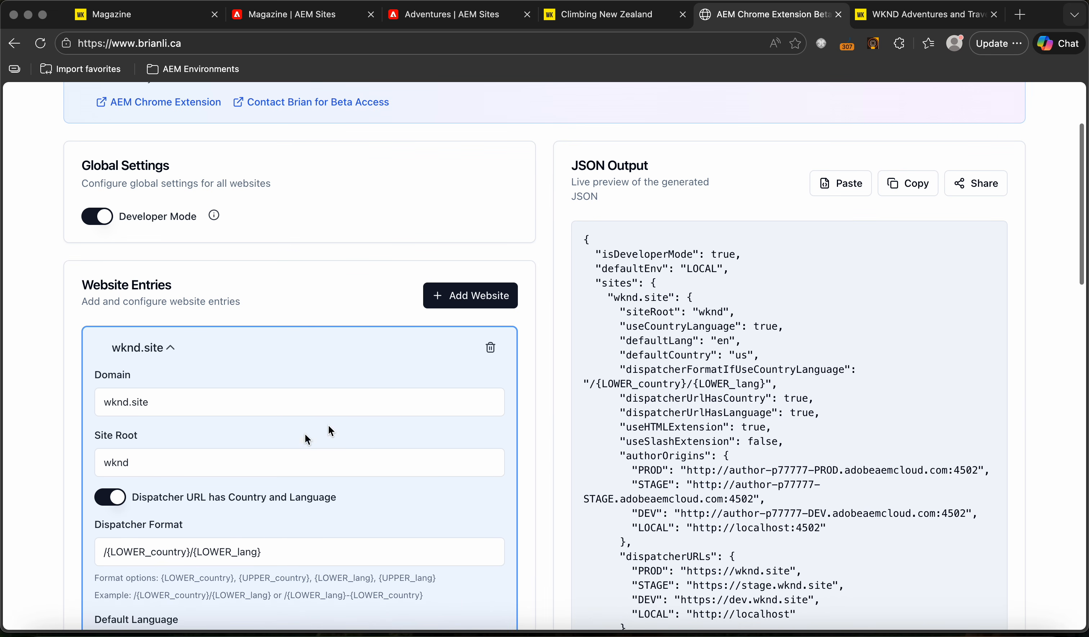
left_click(912, 188)
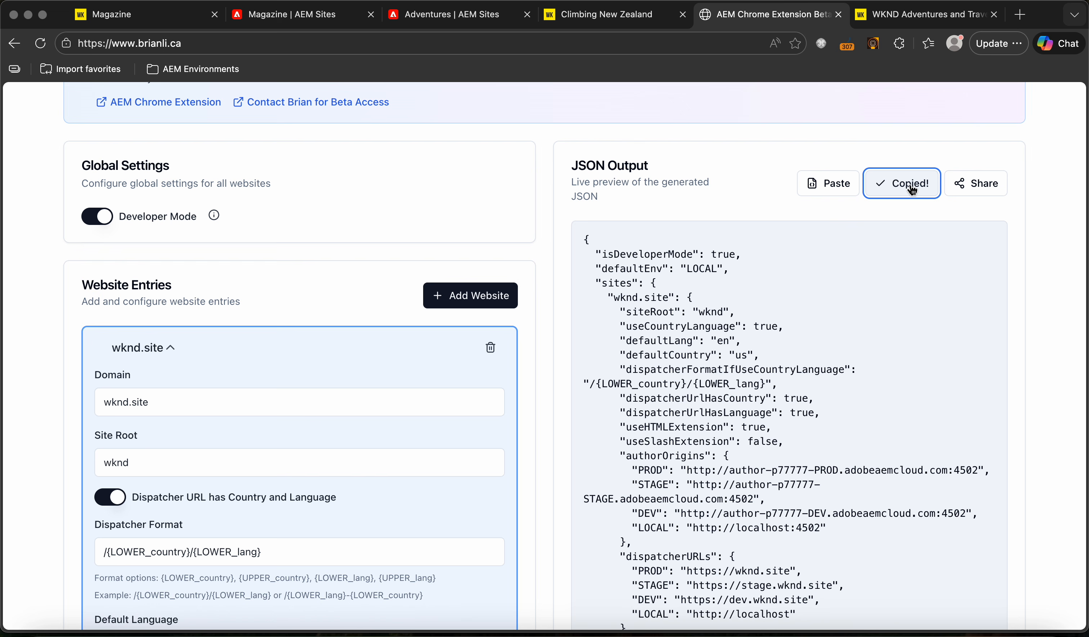
Replace the AEM Chrome Extension's Site Configs text with the copied JSON and save it.
left_click(873, 44)
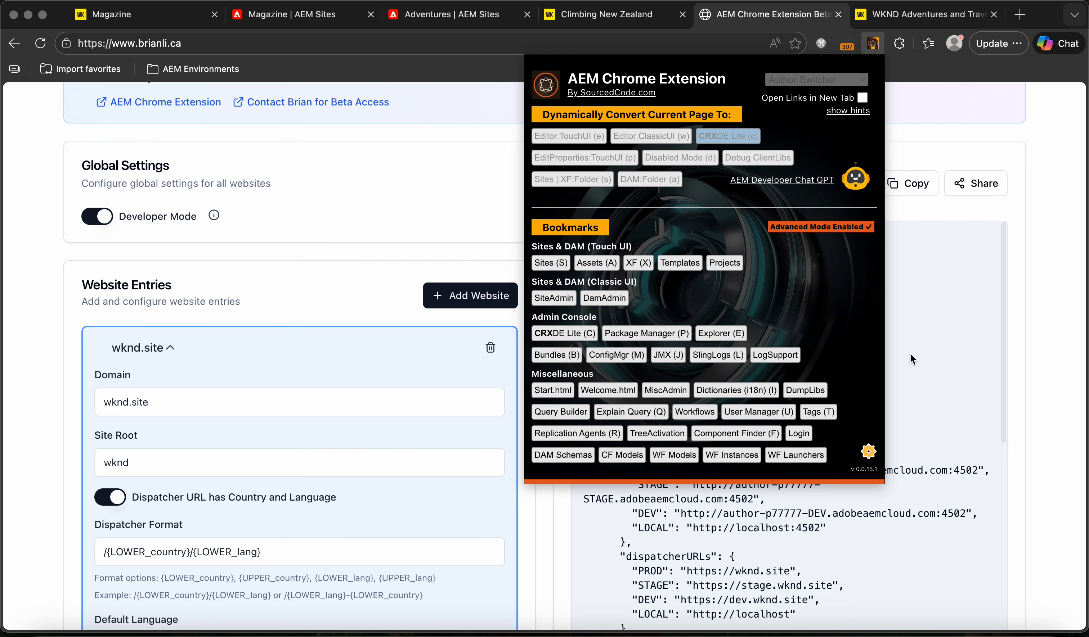
left_click(868, 452)
left_click(793, 348)
key("ctrl+a")
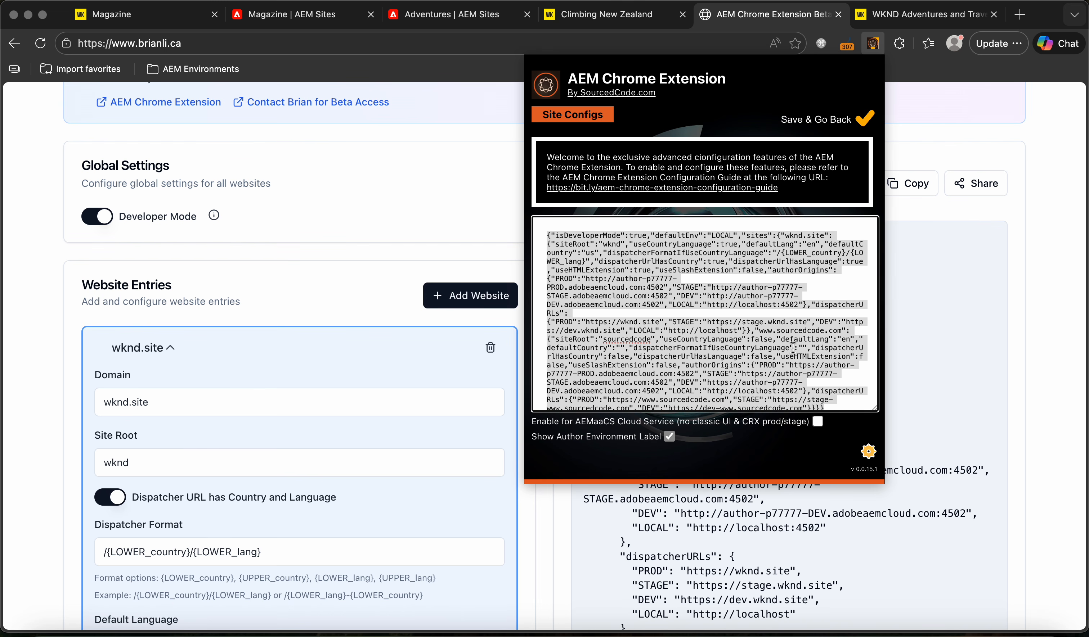
key("ctrl+v")
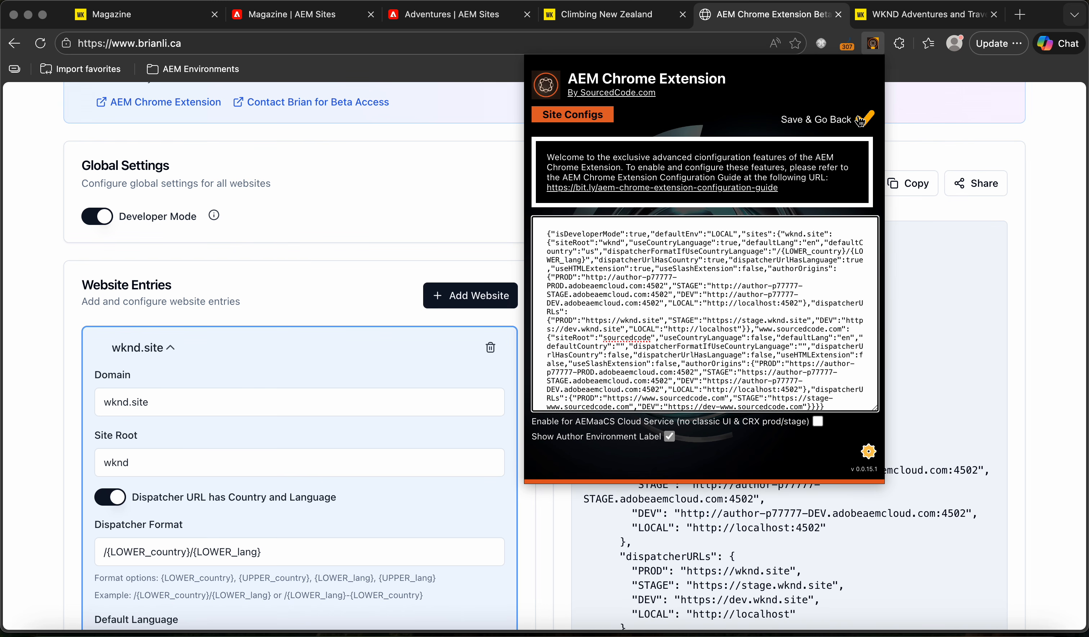
left_click(827, 126)
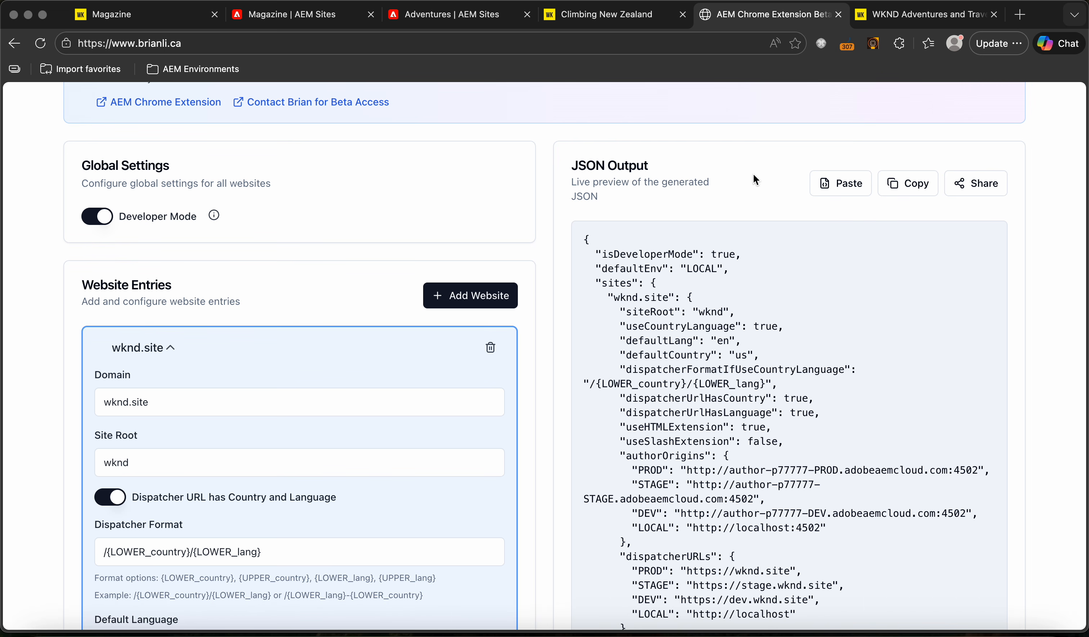
Reopen the AEM Chrome Extension's Site Configs to check the saved JSON, and close the extension.
left_click(872, 45)
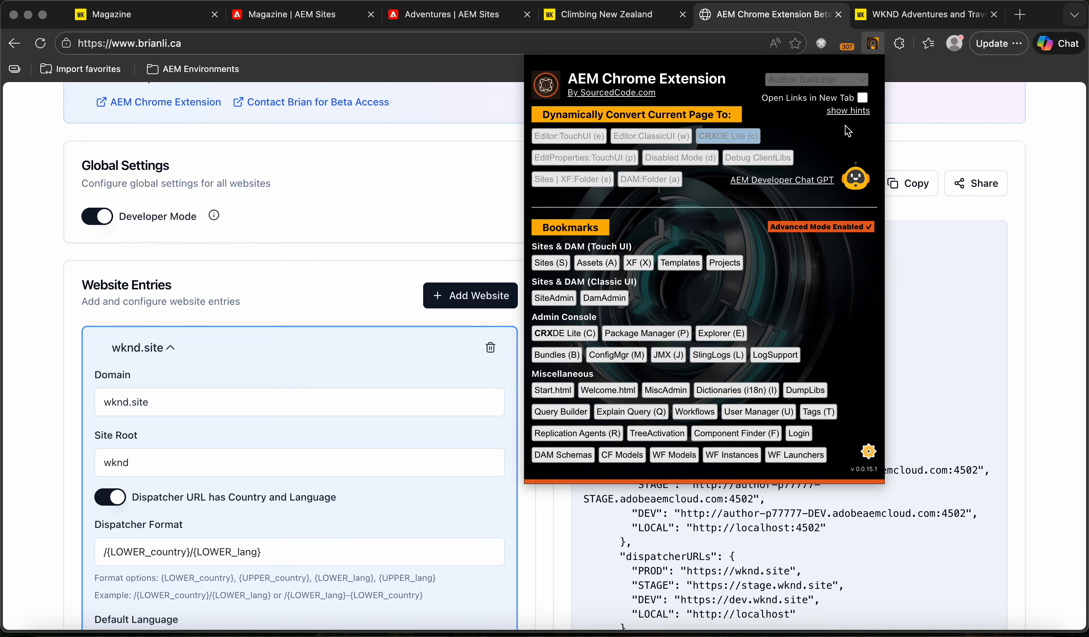
left_click(868, 451)
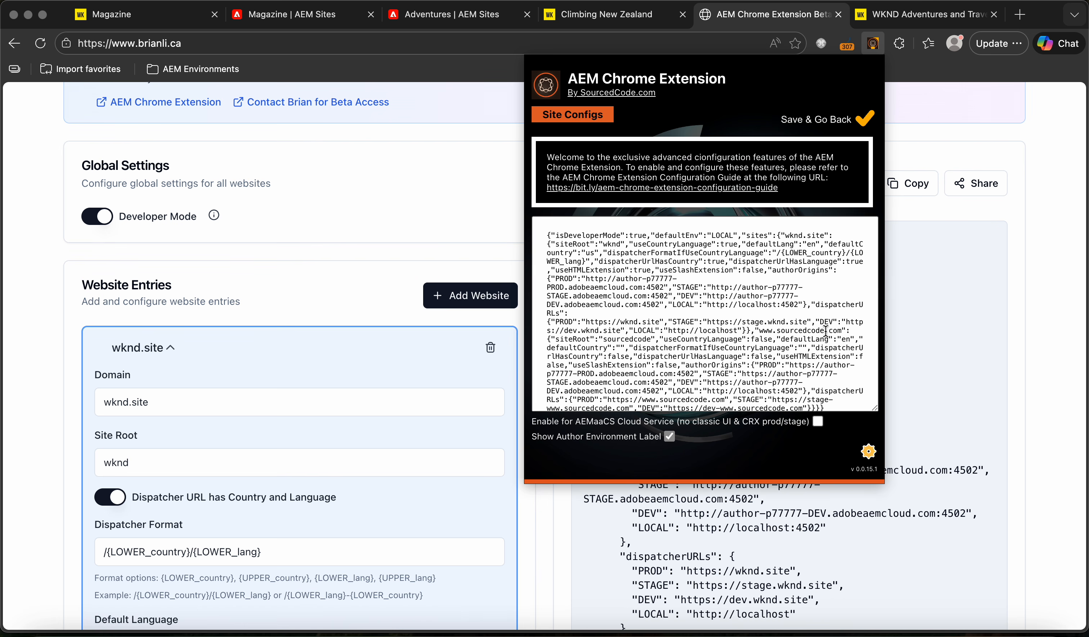
left_click(977, 253)
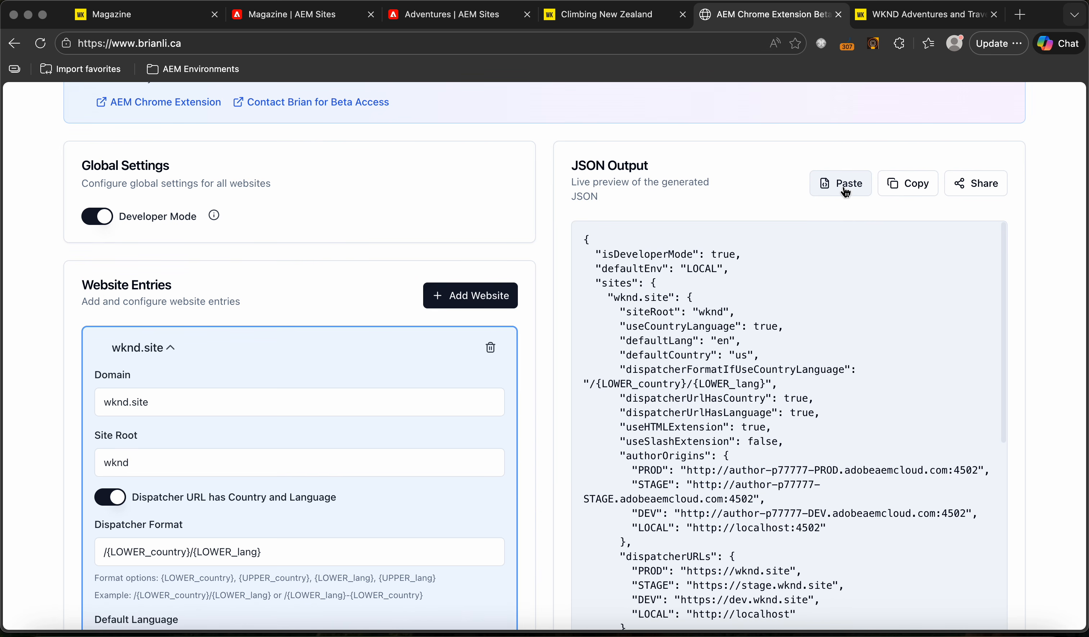
Import the copied JSON configuration into the configuration generator, replacing the current one.
scroll(832, 296, "up", 2)
scroll(742, 272, "down", 1)
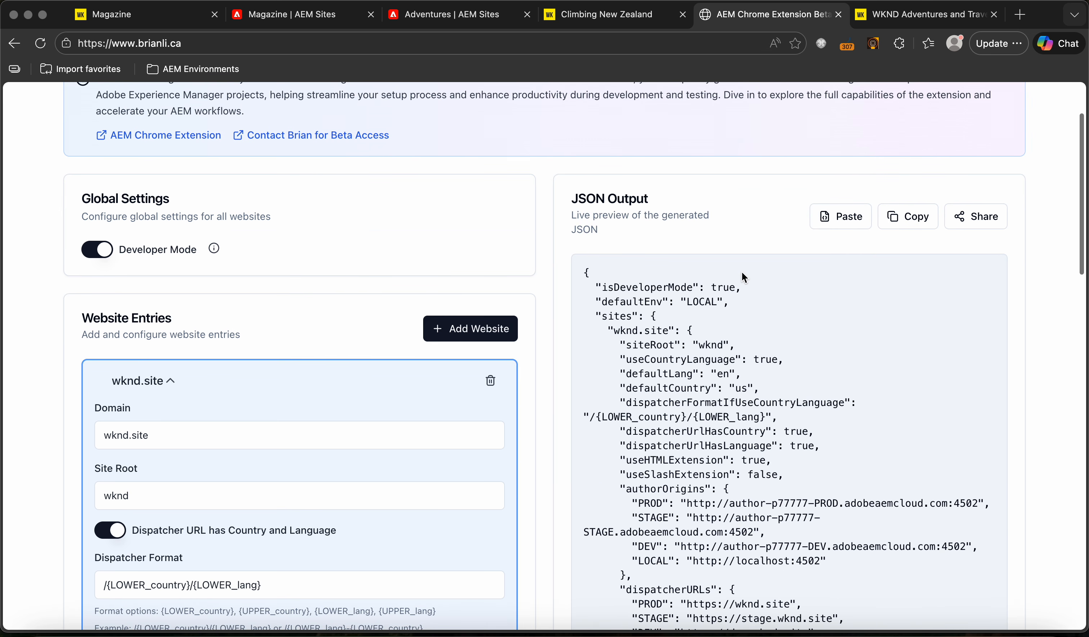
left_click(844, 215)
key("super+v")
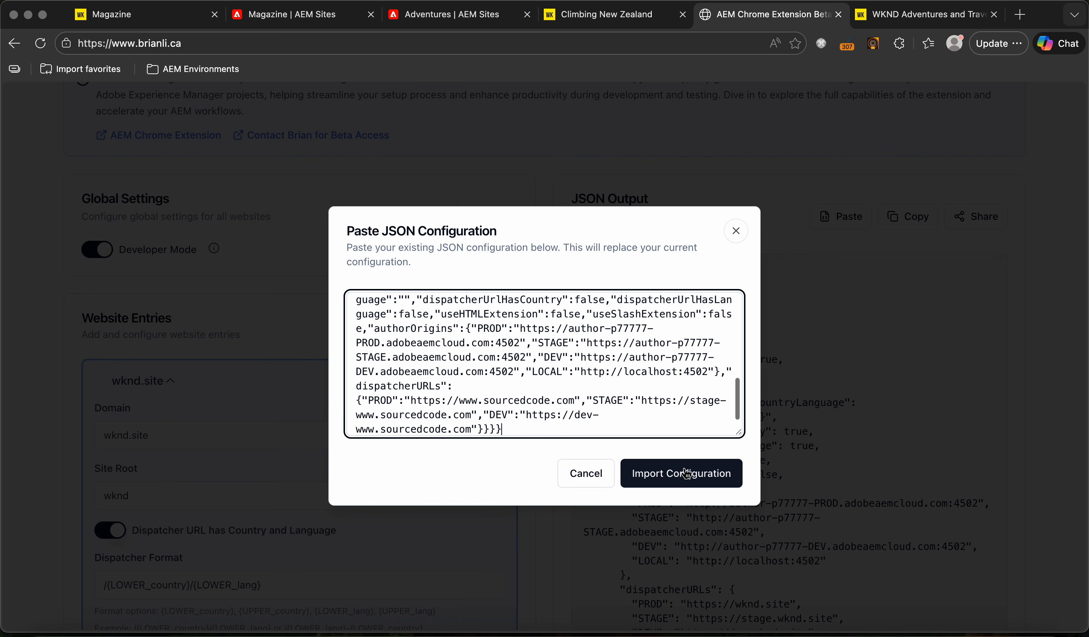
left_click(681, 473)
scroll(768, 351, "down", 2)
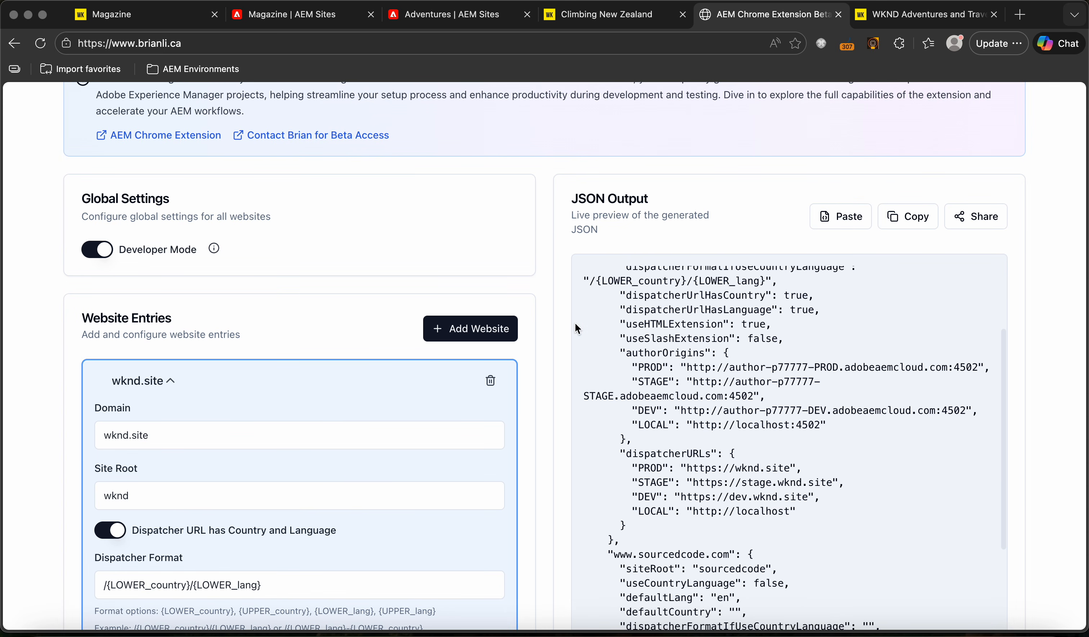
scroll(482, 341, "down", 5)
scroll(454, 343, "up", 3)
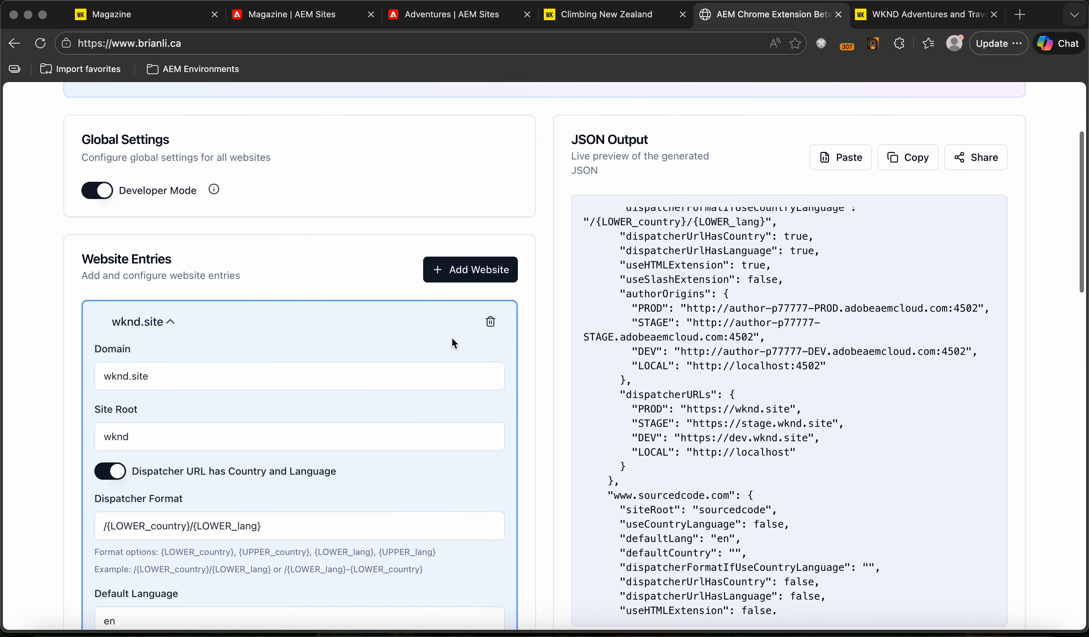
scroll(486, 343, "down", 2)
scroll(486, 342, "up", 2)
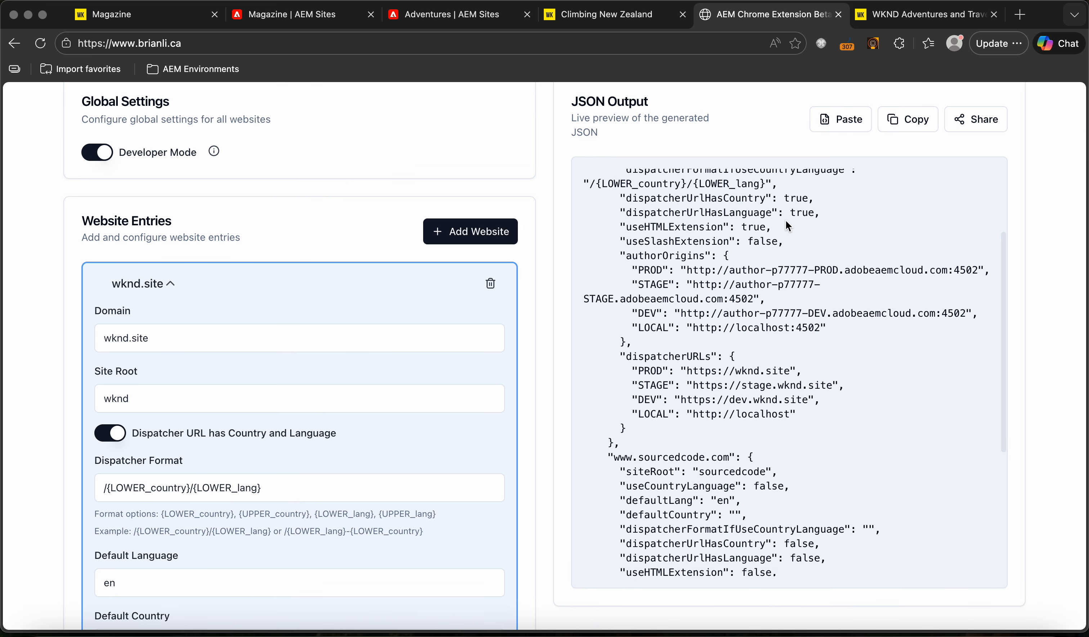
scroll(787, 227, "up", 1)
scroll(766, 253, "down", 2)
scroll(767, 252, "down", 6)
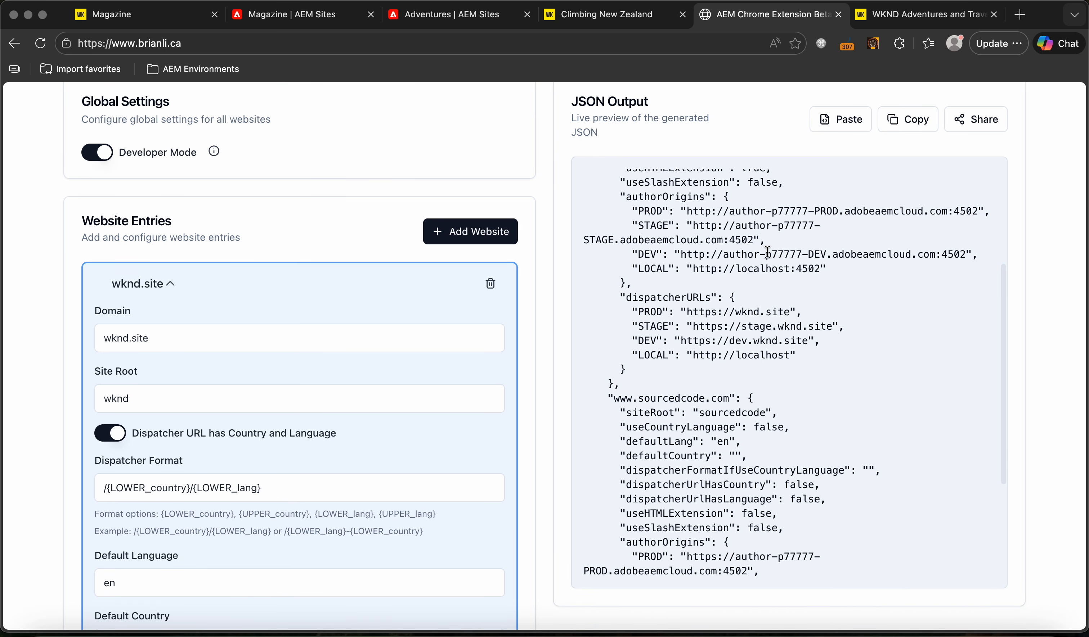
scroll(770, 258, "up", 3)
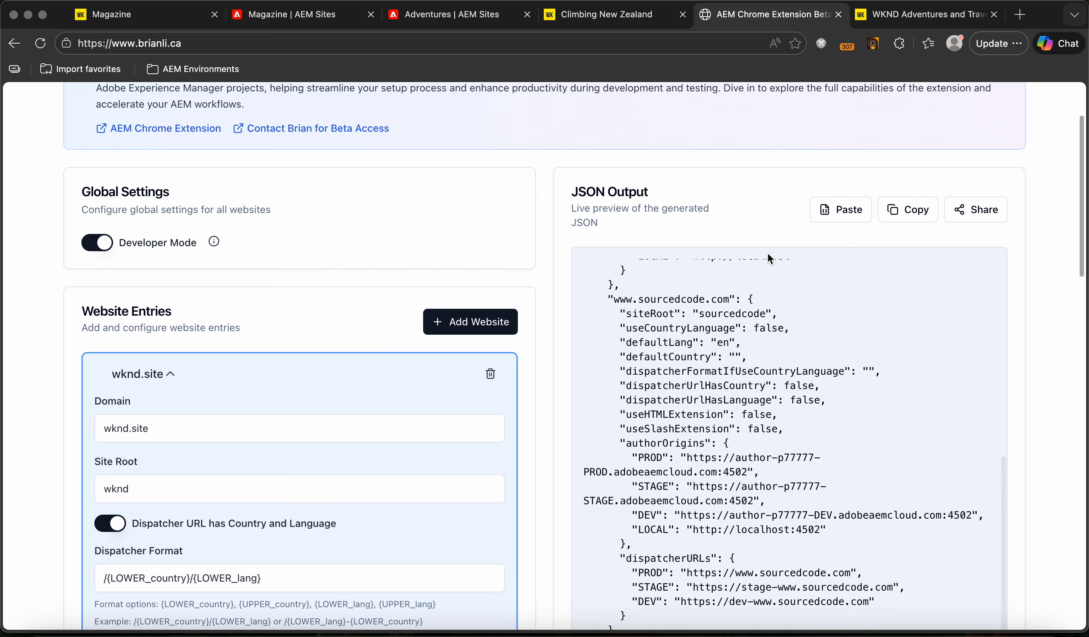
Share the configuration with a generated secret phrase and copy its shareable link.
left_click(980, 215)
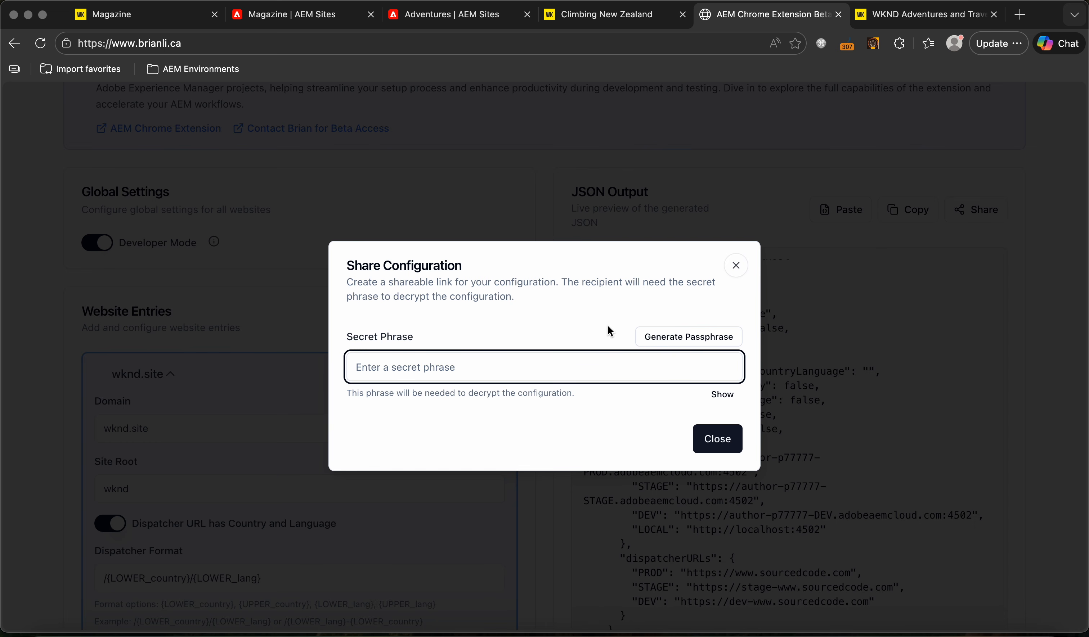
left_click(673, 343)
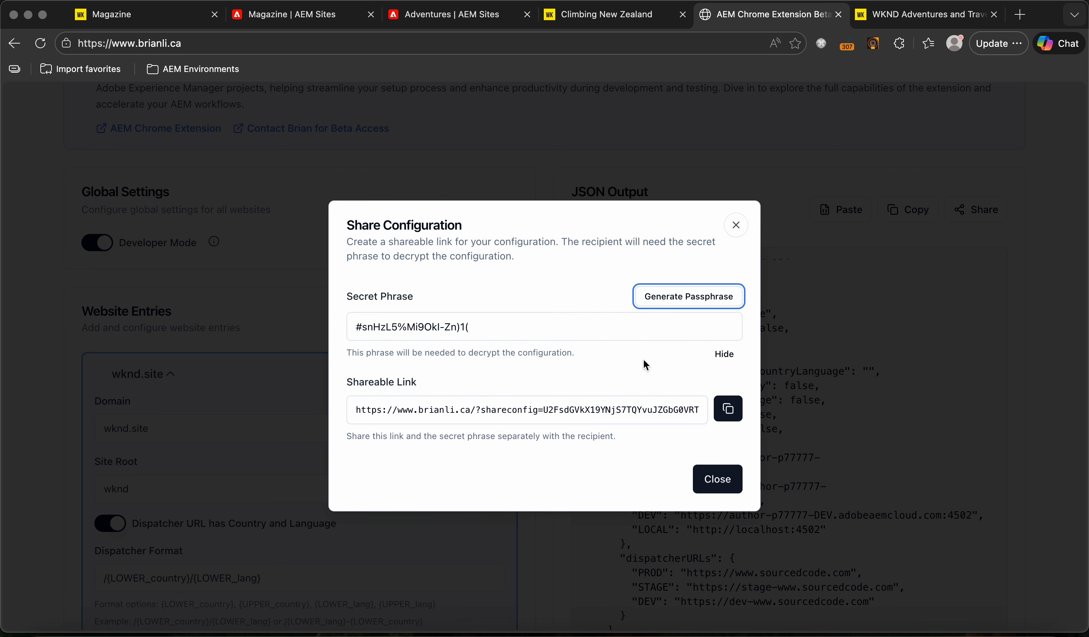
left_click(728, 409)
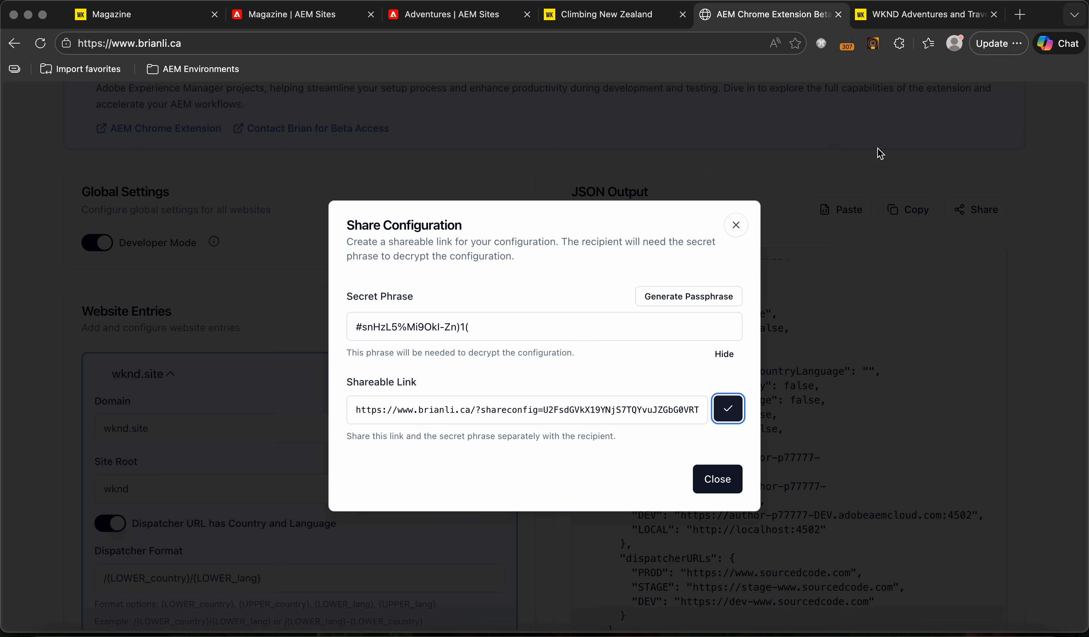
Load the copied shareable configuration link in a new browser tab.
left_click(1024, 17)
key("super+v")
key("Return")
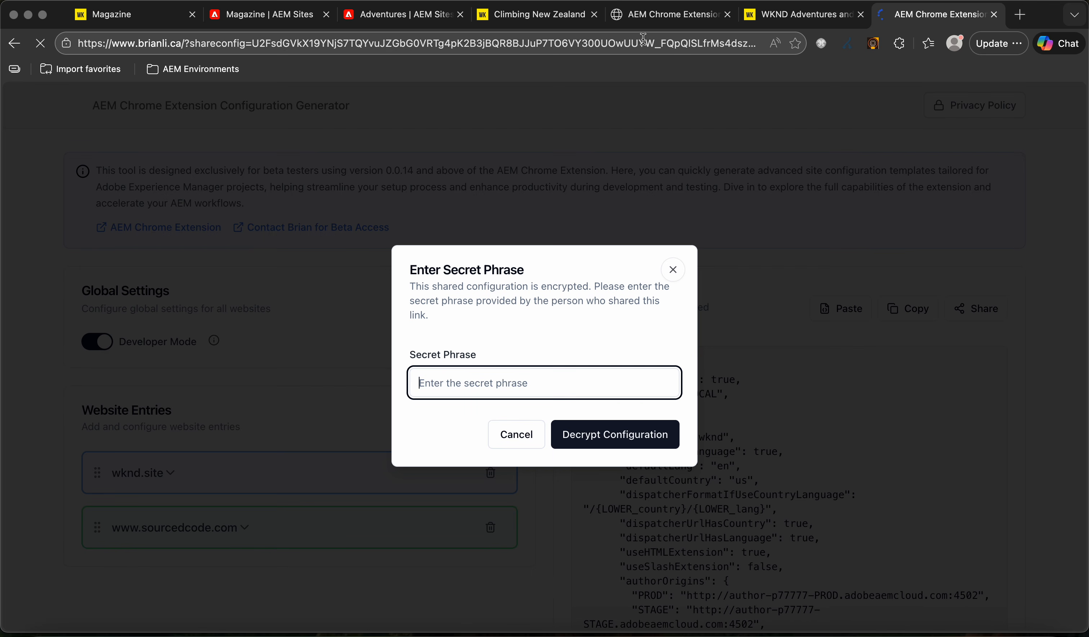
Copy the secret phrase from the sharing dialog, enter it for the shared link, and decrypt the configuration.
left_click(648, 18)
triple_click(457, 327)
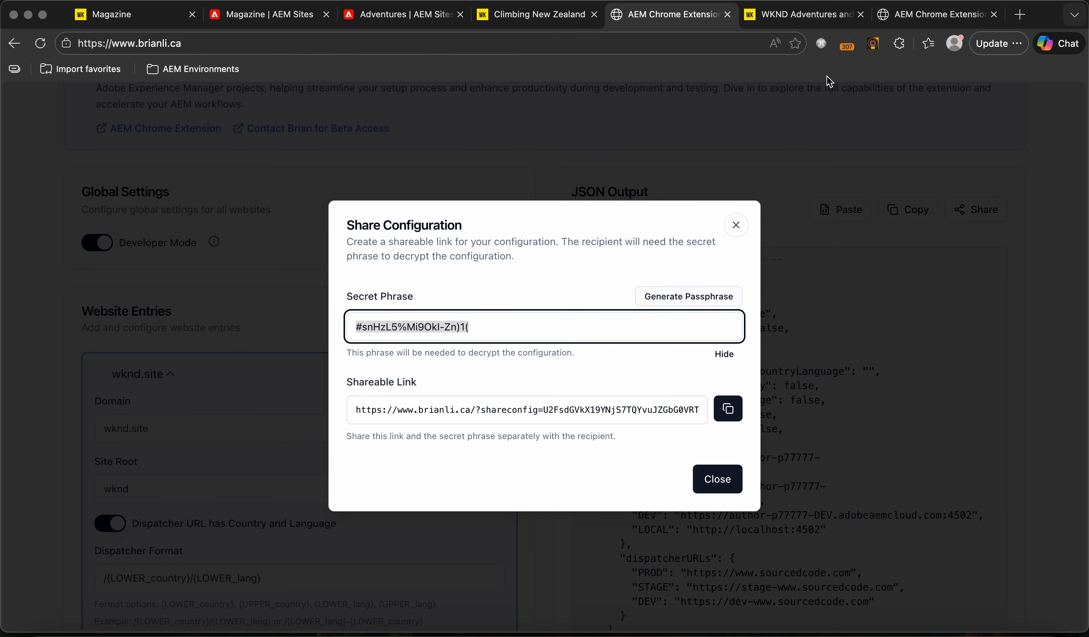
left_click(940, 16)
left_click(462, 372)
key("super+v")
left_click(615, 434)
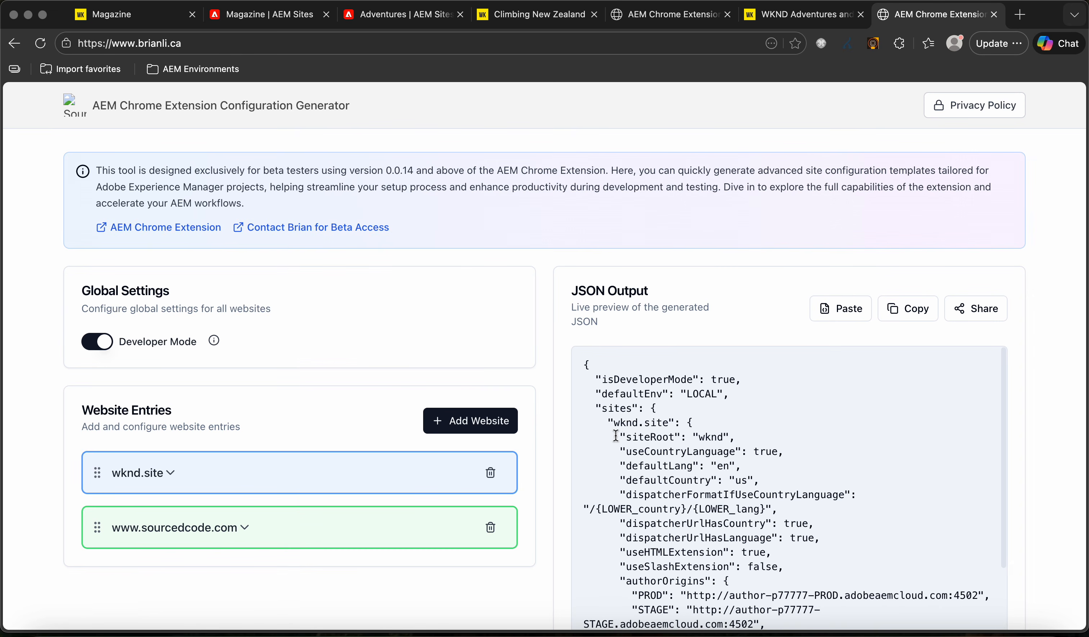
Expand the wknd.site entry in the decrypted configuration and review its settings, author origins, dispatcher URLs and the JSON output.
left_click(217, 289)
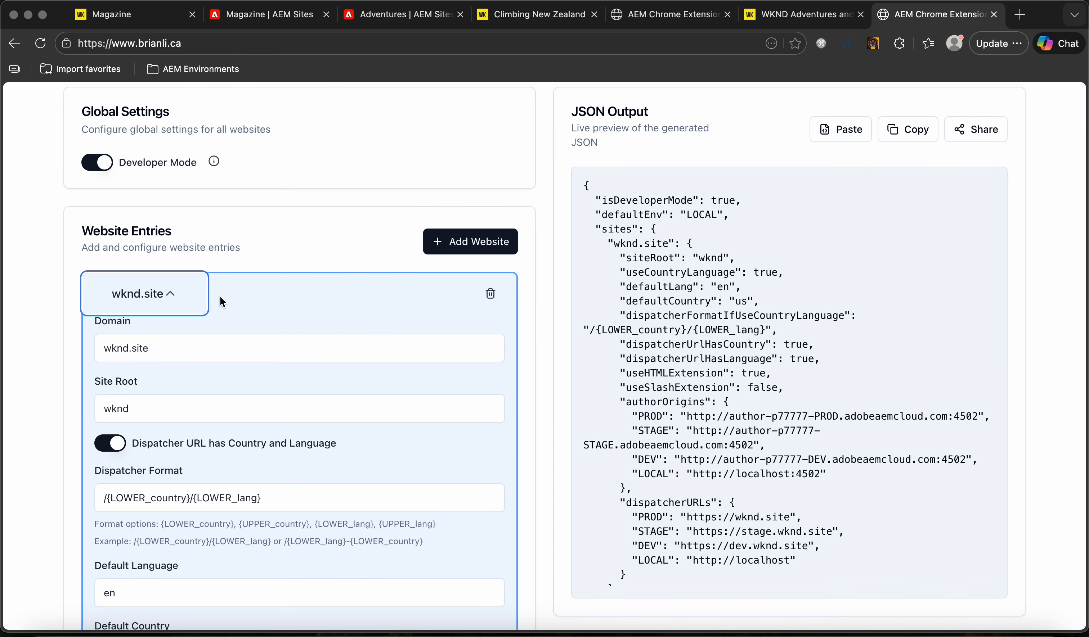
scroll(182, 256, "down", 5)
scroll(212, 324, "down", 7)
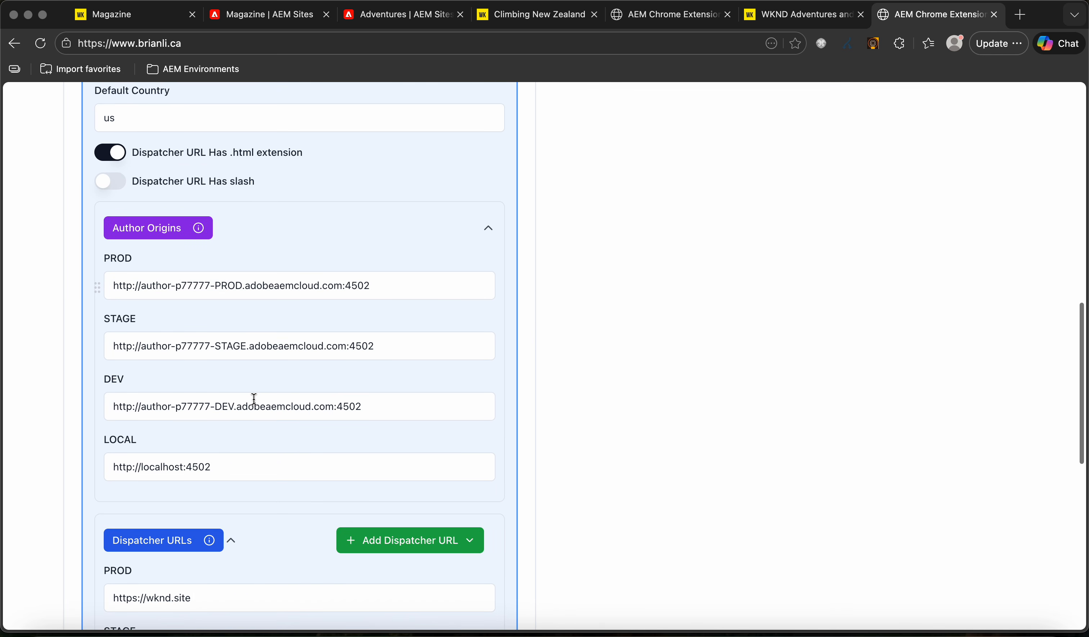
scroll(253, 396, "up", 16)
scroll(657, 316, "down", 6)
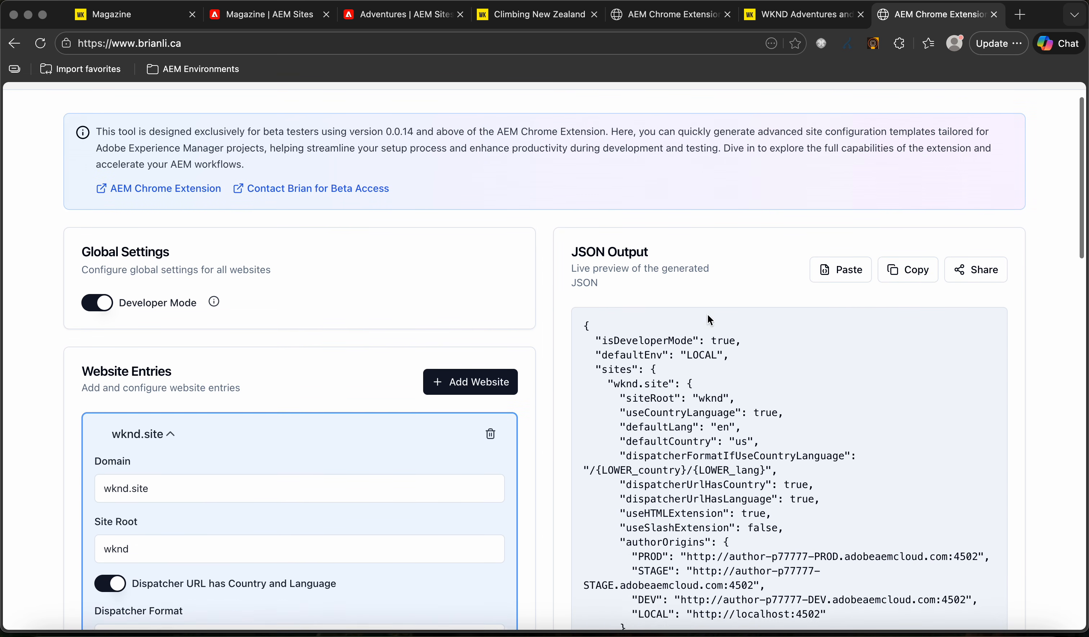
scroll(583, 287, "up", 10)
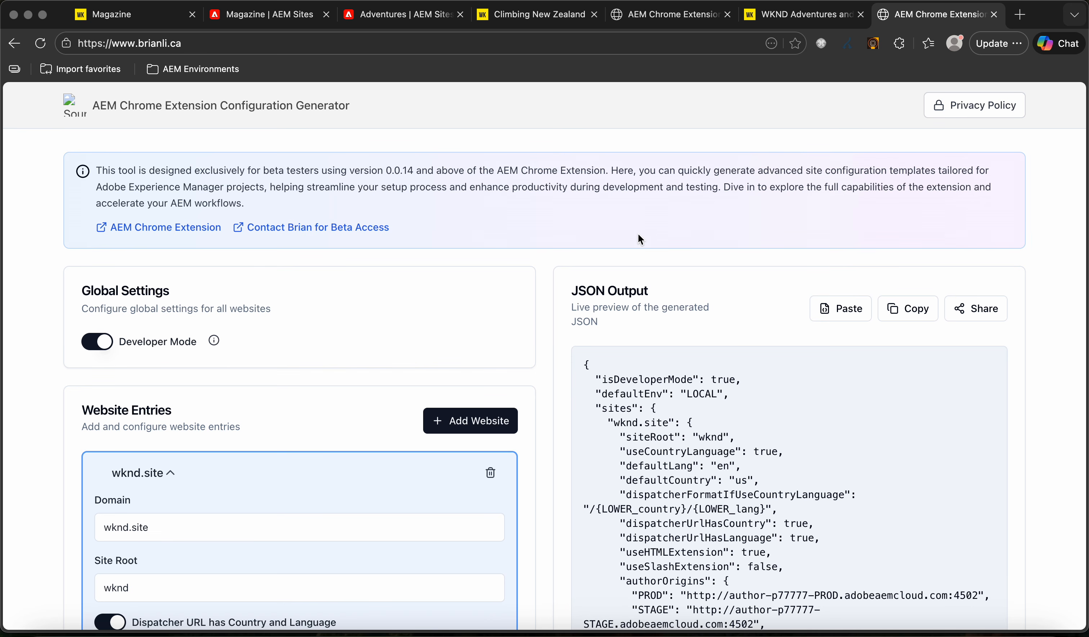
scroll(641, 239, "down", 15)
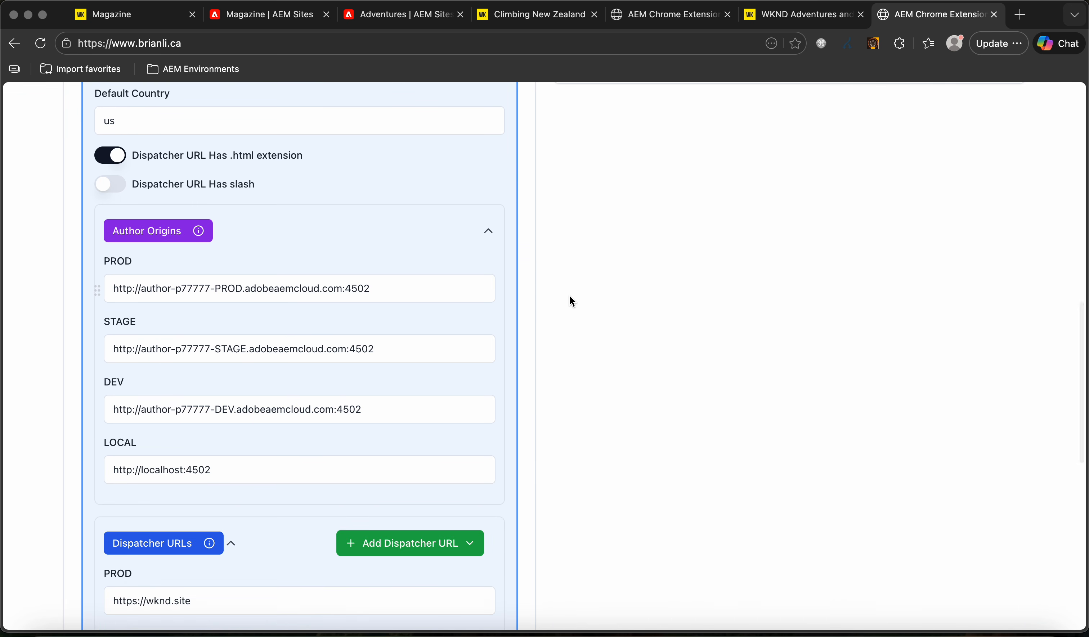
scroll(572, 302, "down", 5)
scroll(572, 302, "up", 20)
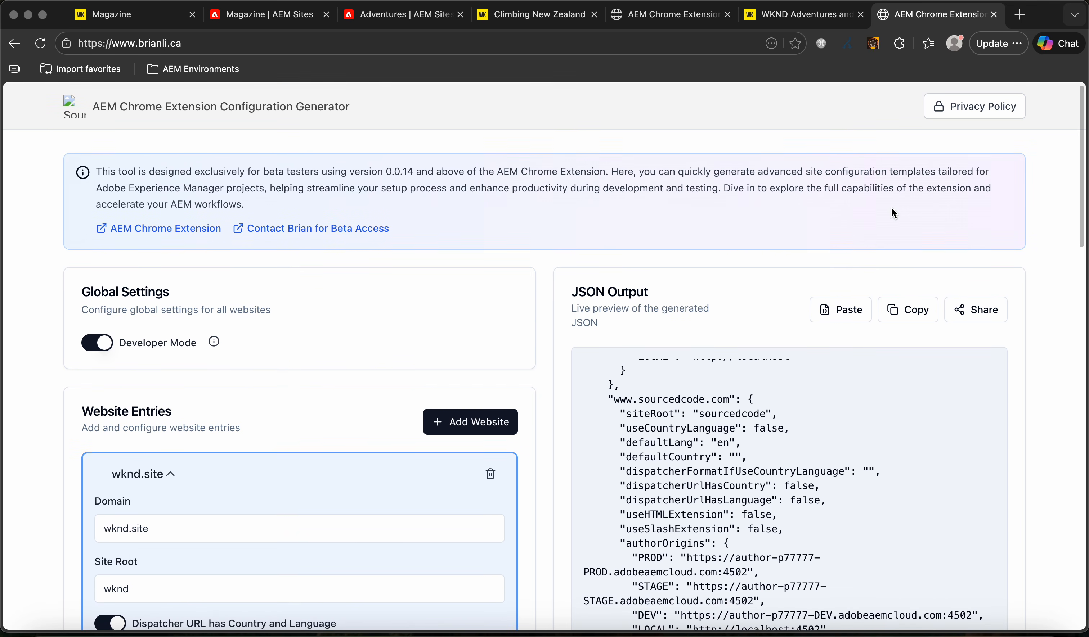